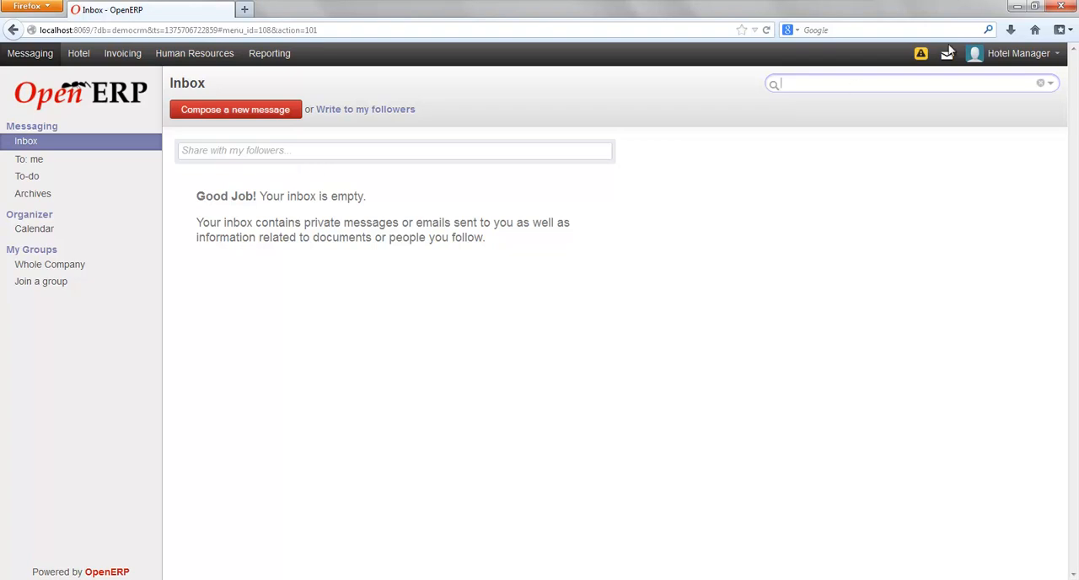
# Review the logged-in account's preferences and close them without saving.
pyautogui.click(1058, 59)
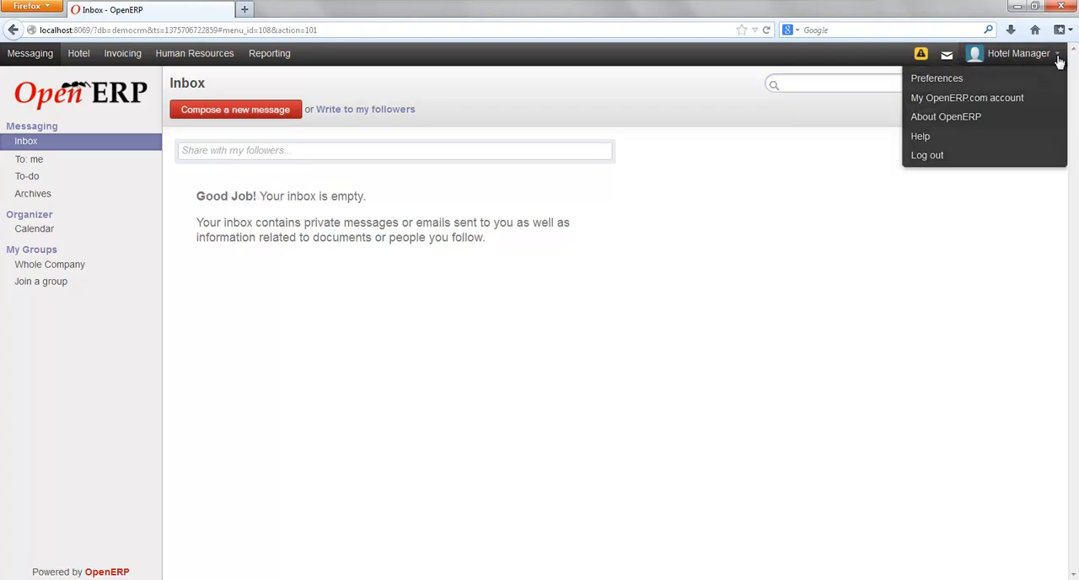
pyautogui.click(936, 80)
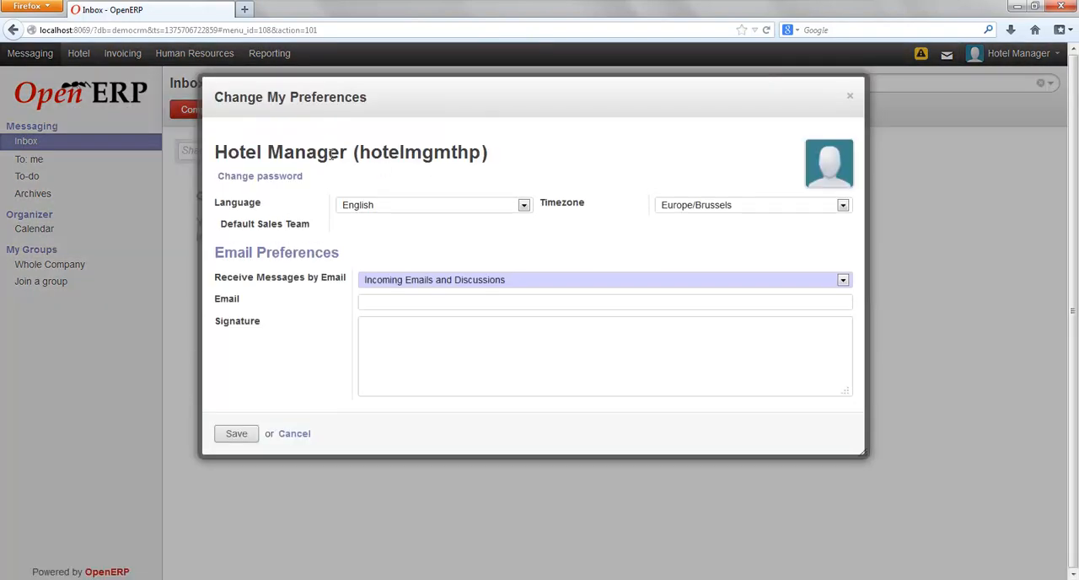
pyautogui.click(296, 435)
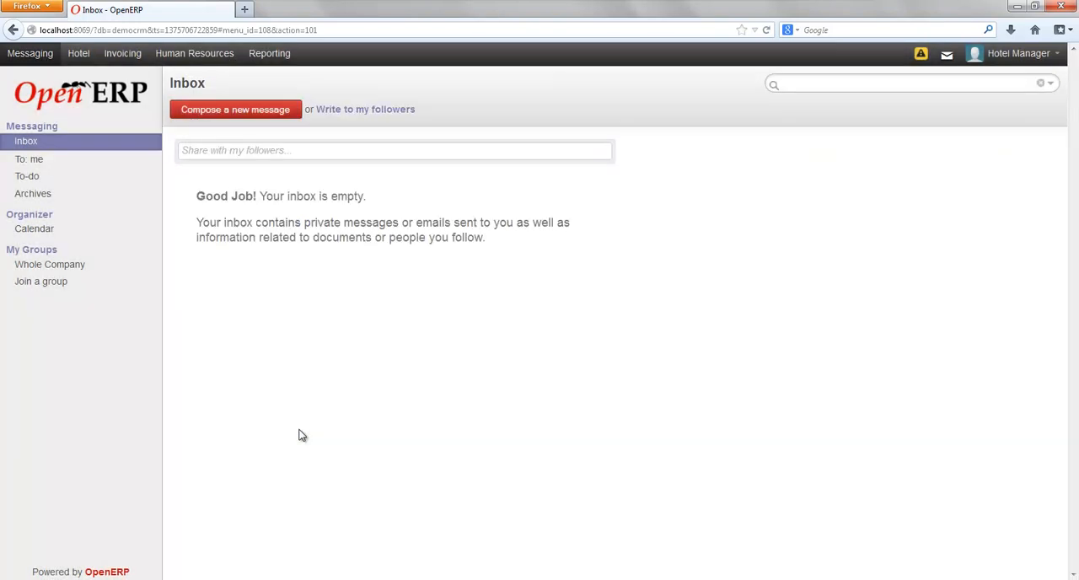
# Examine the Hotel Perla record and the lists of hotel floors and services.
pyautogui.click(78, 54)
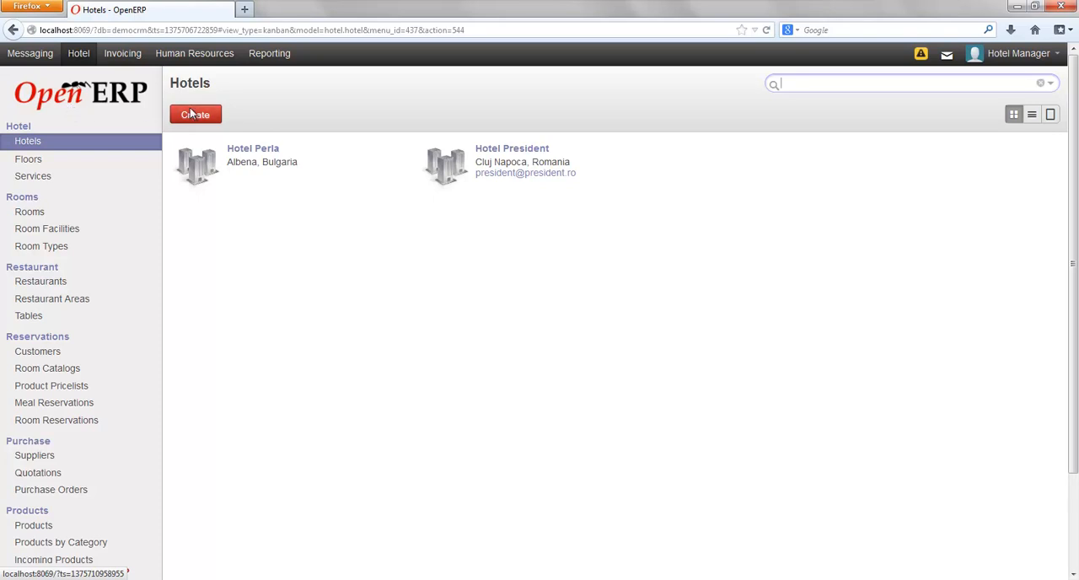
pyautogui.click(267, 159)
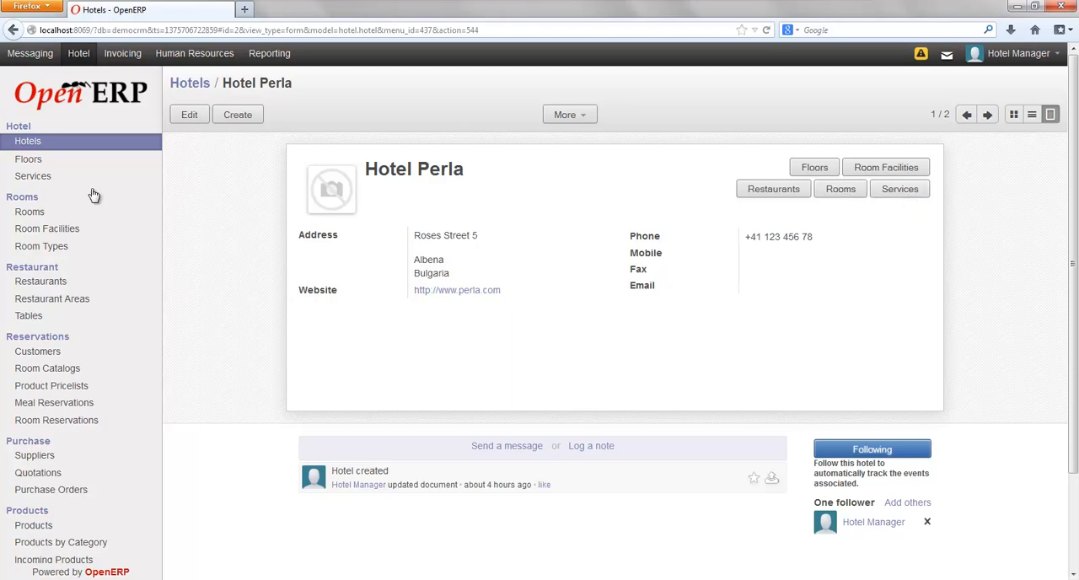
pyautogui.click(34, 160)
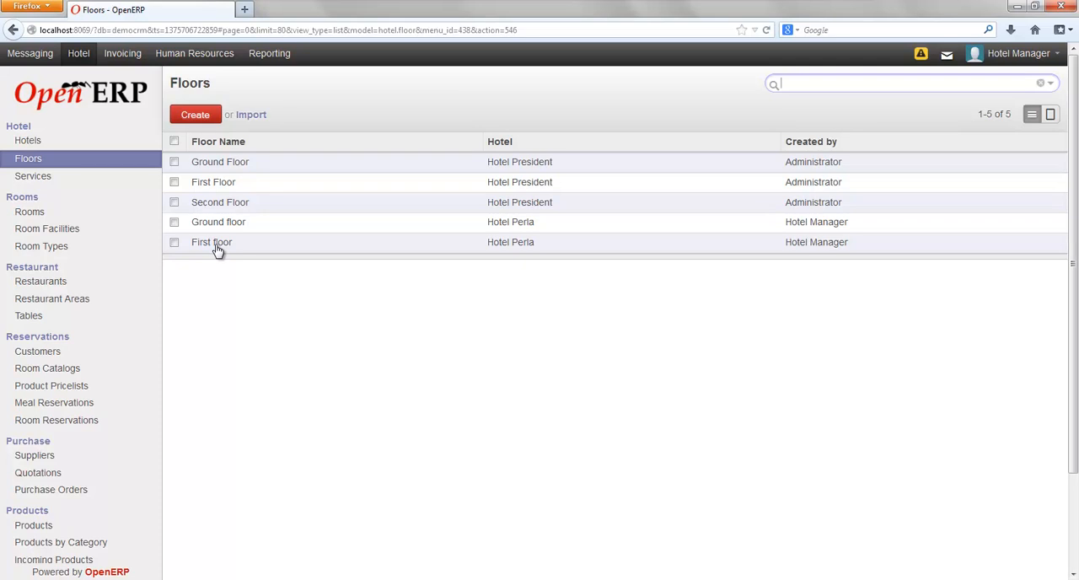
pyautogui.click(36, 176)
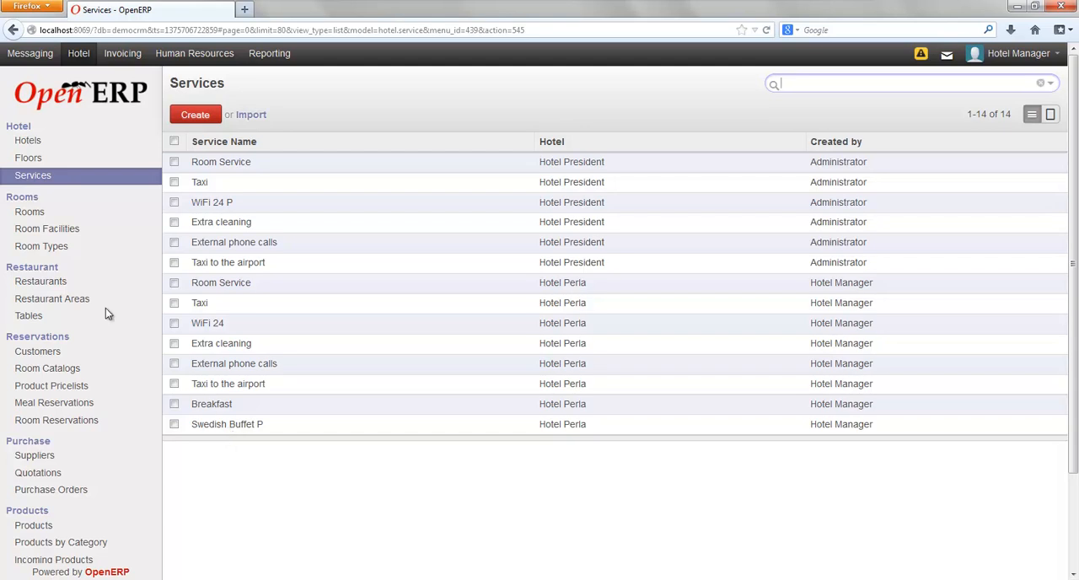
# Open Room 2 of Hotel Perla for editing and add the Balcony facility.
pyautogui.click(103, 212)
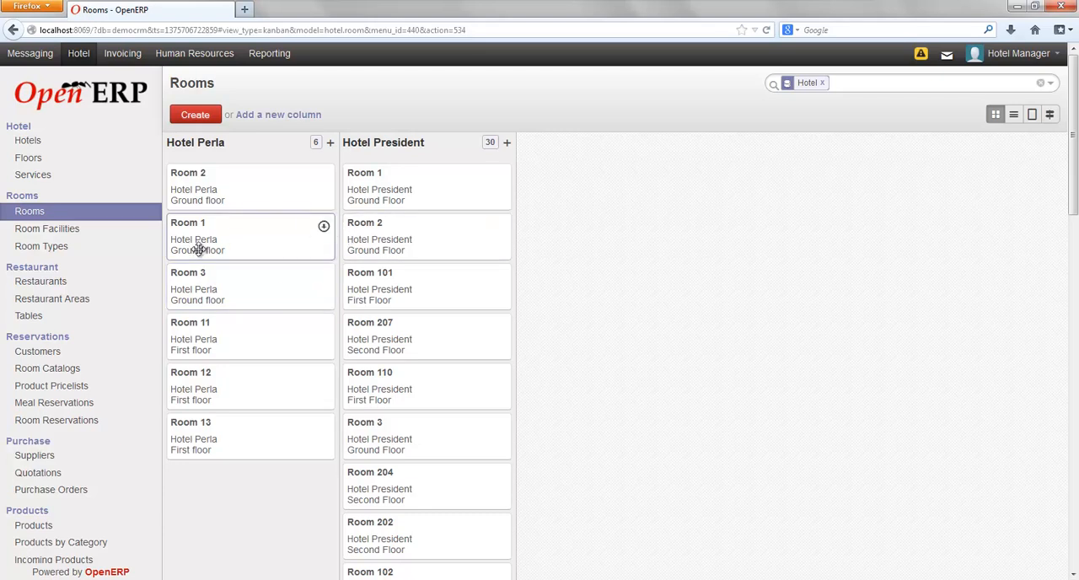
pyautogui.click(178, 194)
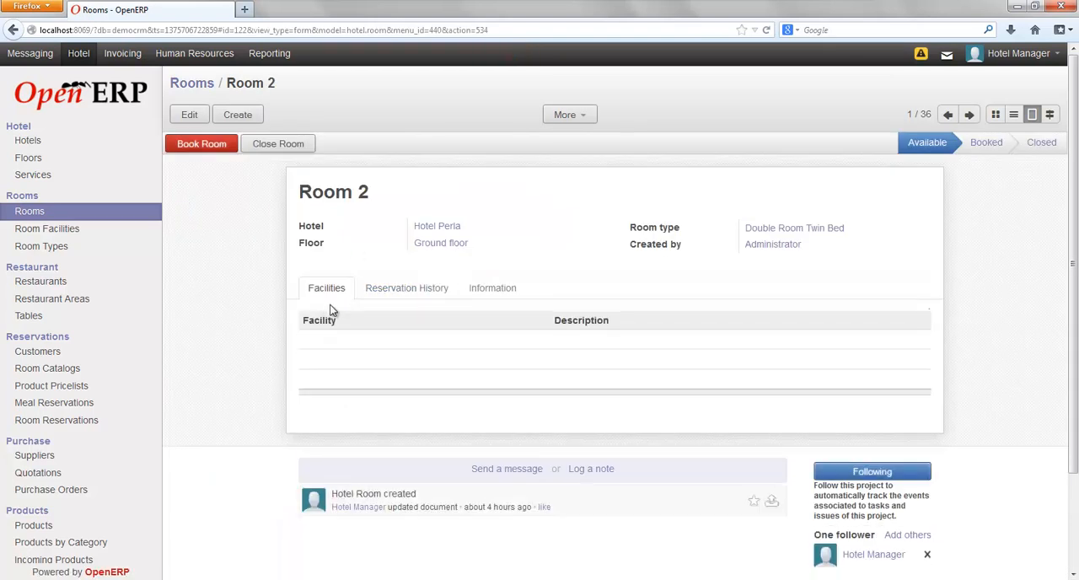
pyautogui.click(187, 115)
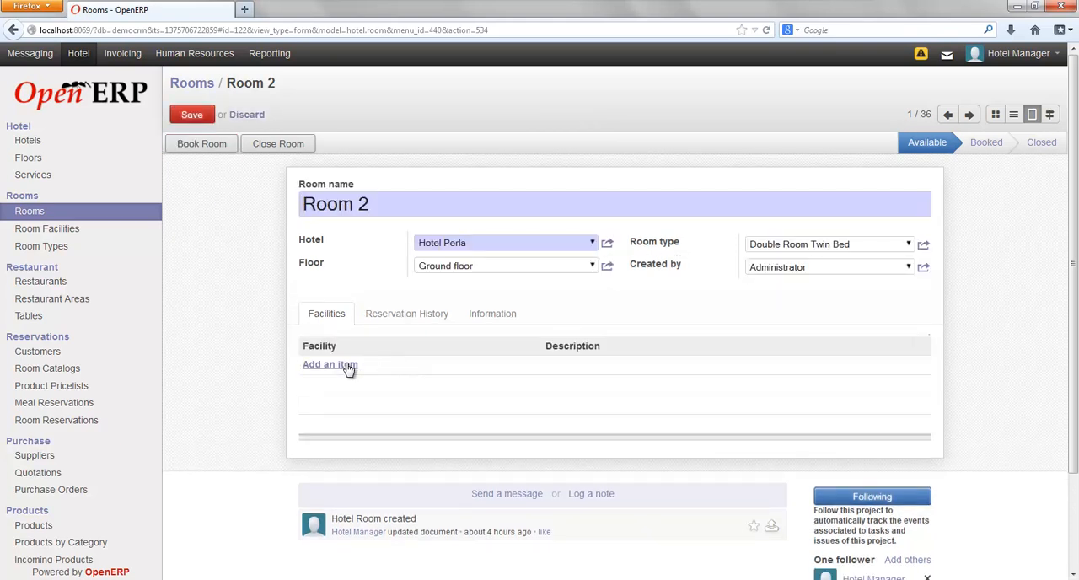
pyautogui.click(349, 368)
pyautogui.click(533, 368)
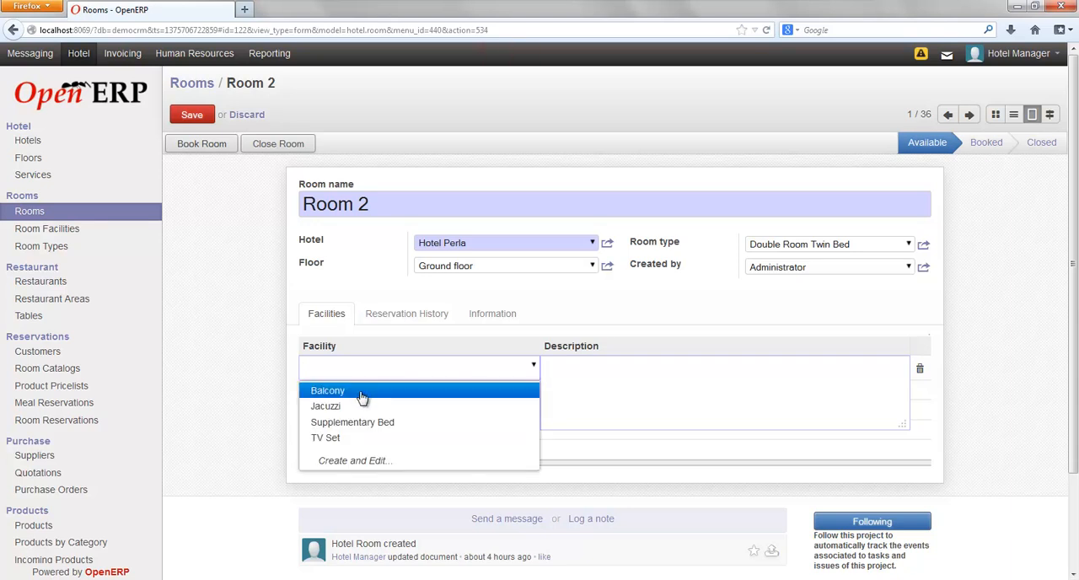
pyautogui.click(360, 393)
pyautogui.click(235, 369)
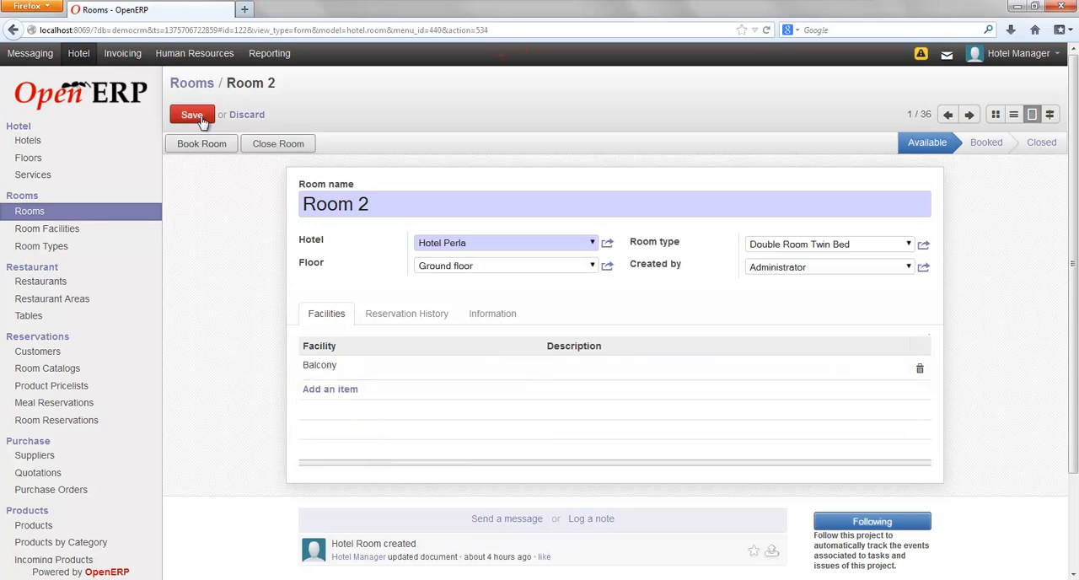
# Add Jacuzzi as a second facility of Room 2.
pyautogui.click(339, 392)
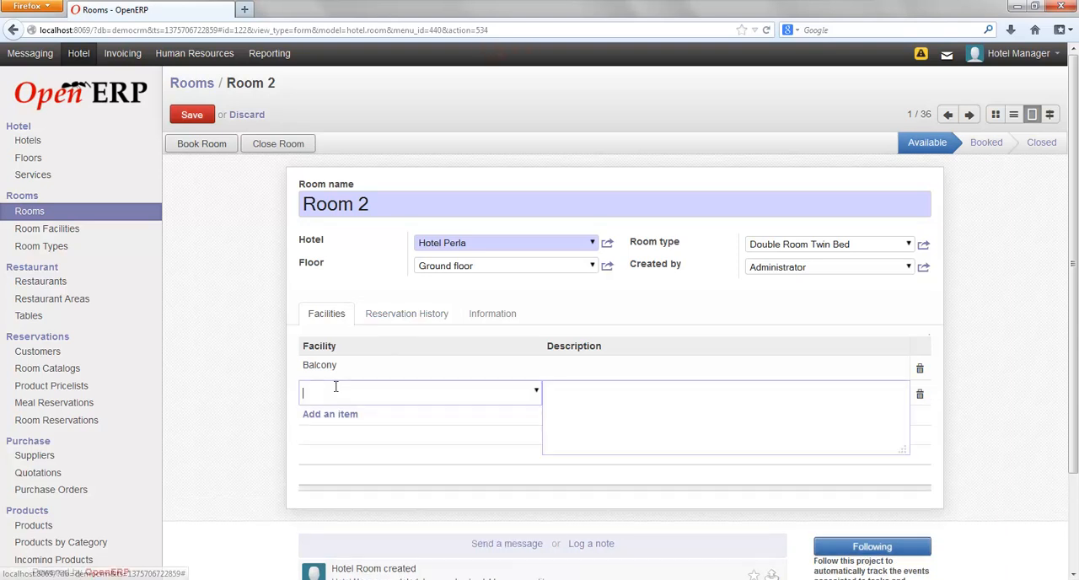
pyautogui.write('j')
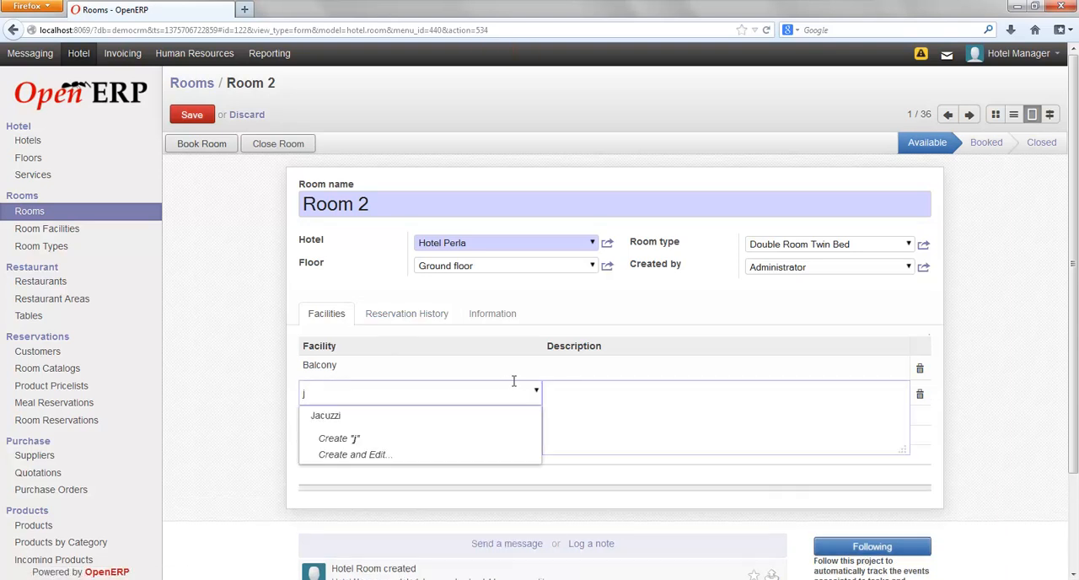
pyautogui.click(382, 416)
pyautogui.click(255, 381)
# Check Room 2's reservation history and description information, and return to its facilities.
pyautogui.click(379, 323)
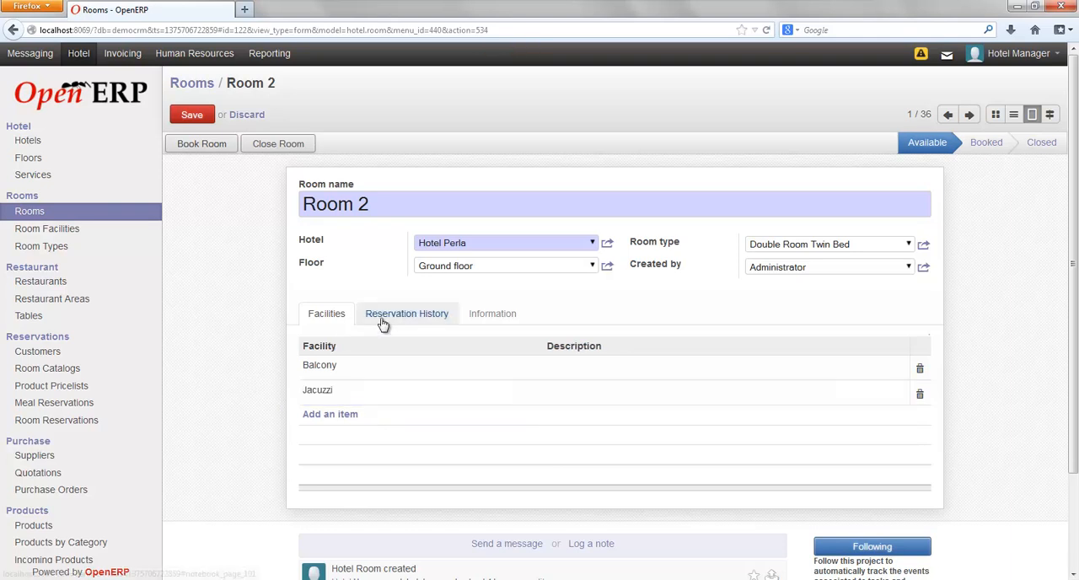
pyautogui.click(487, 322)
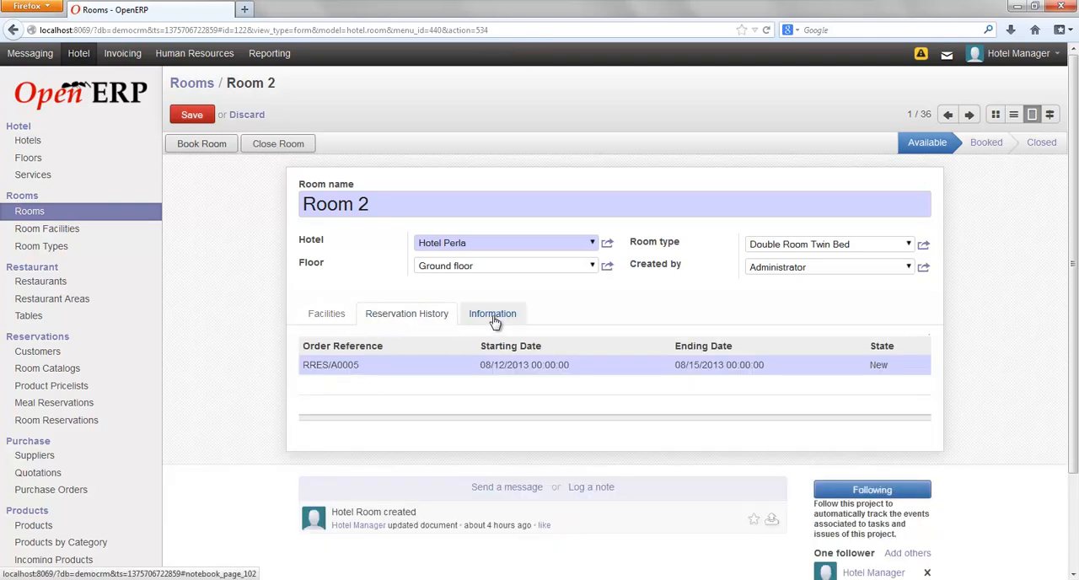
pyautogui.click(325, 318)
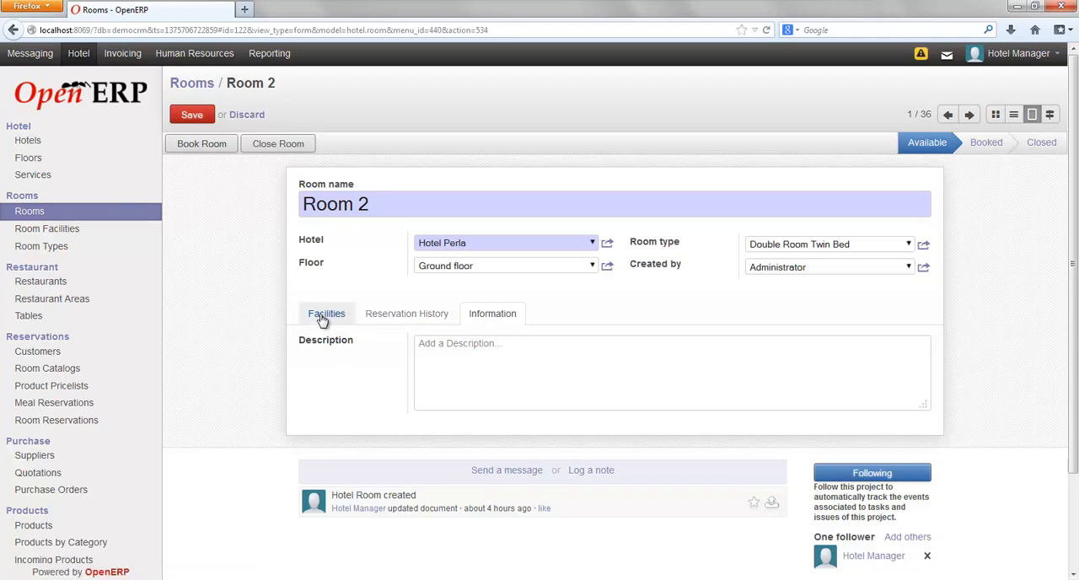
# Save Room 2 and log the internal note "August inspection completed successfully." on it.
pyautogui.click(196, 118)
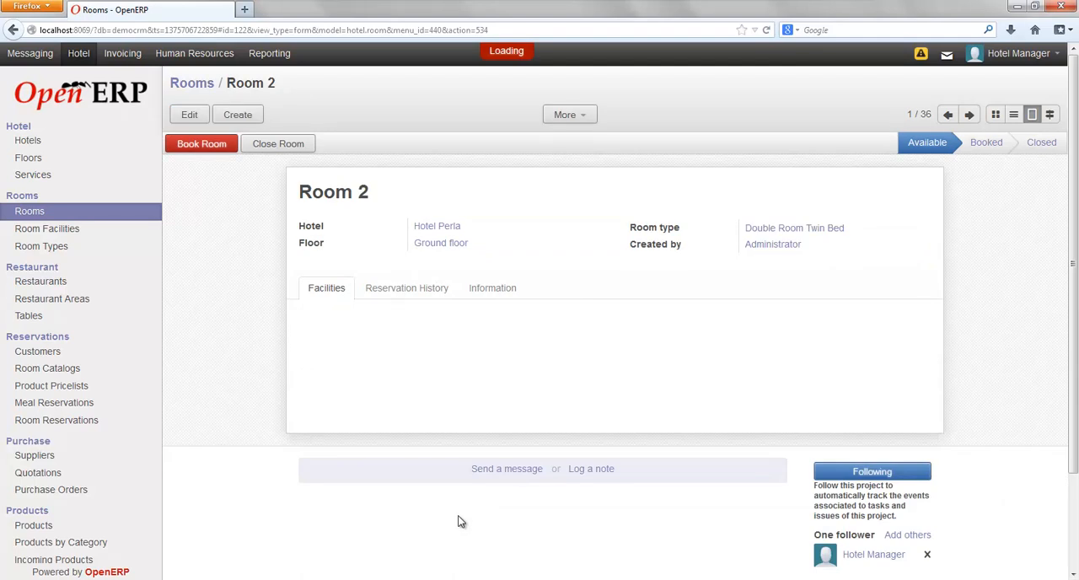
pyautogui.click(590, 474)
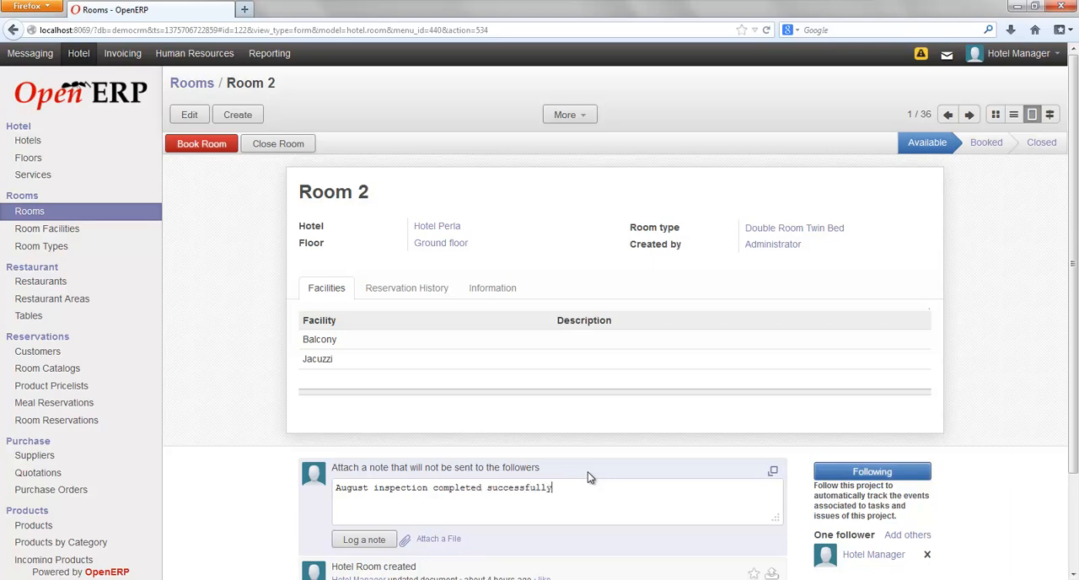
pyautogui.click(358, 540)
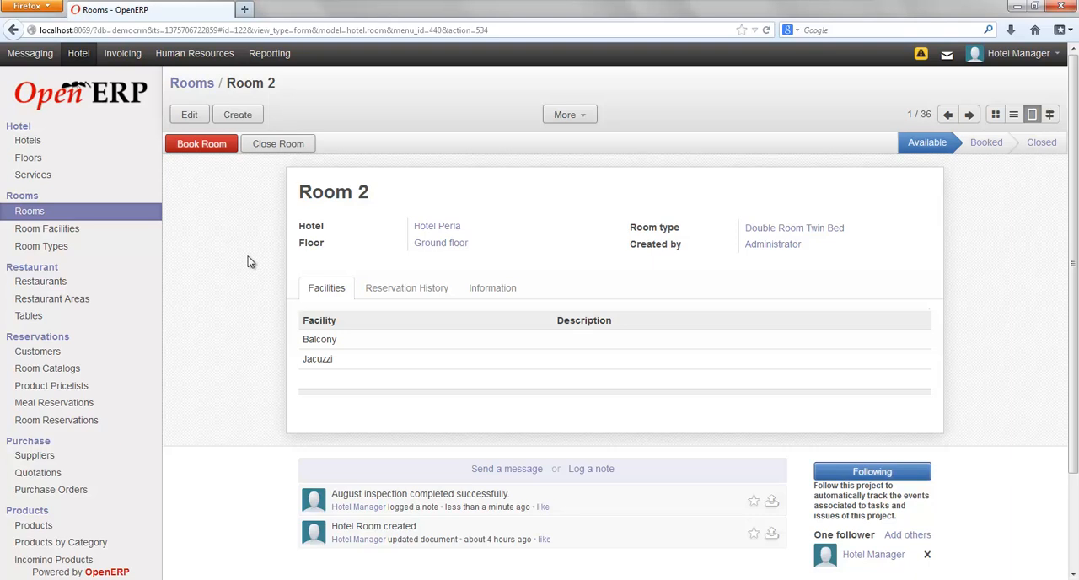
# Check the room facilities list and create the room type "Three Bed Room" with the description "Large room with king size bed and coach.".
pyautogui.click(68, 237)
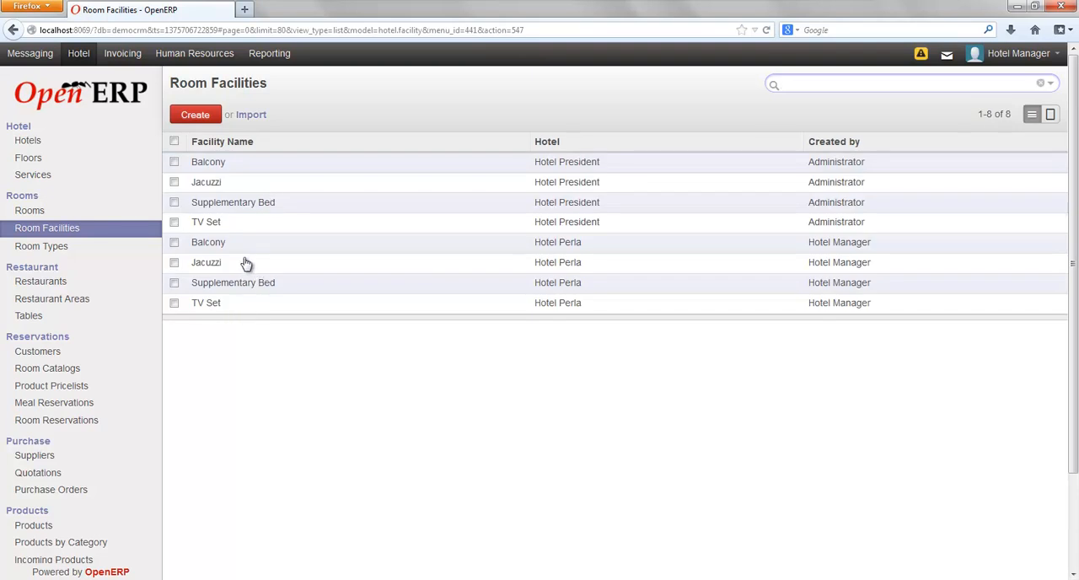
pyautogui.click(57, 248)
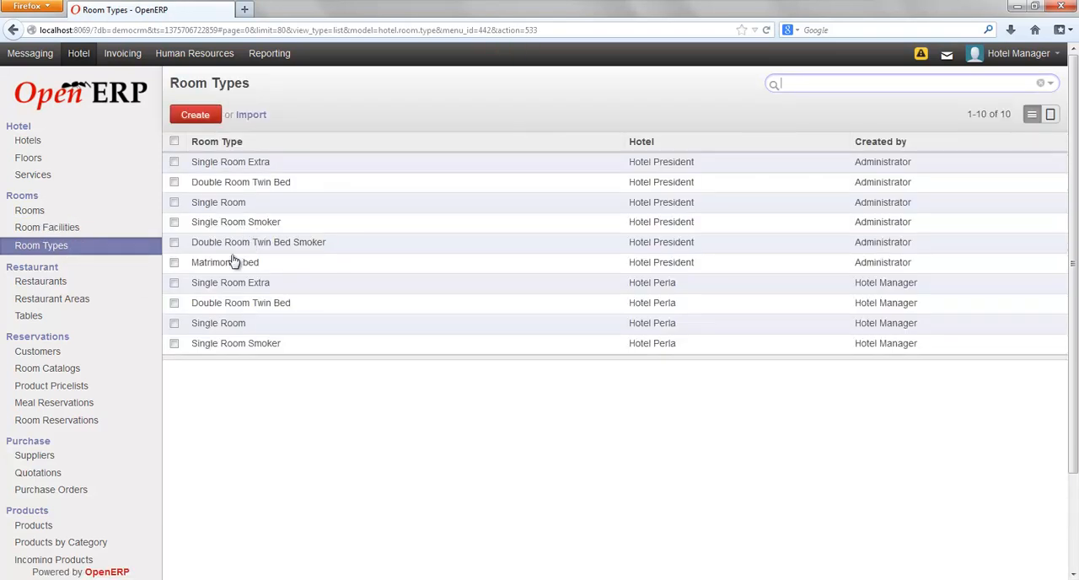
pyautogui.click(195, 116)
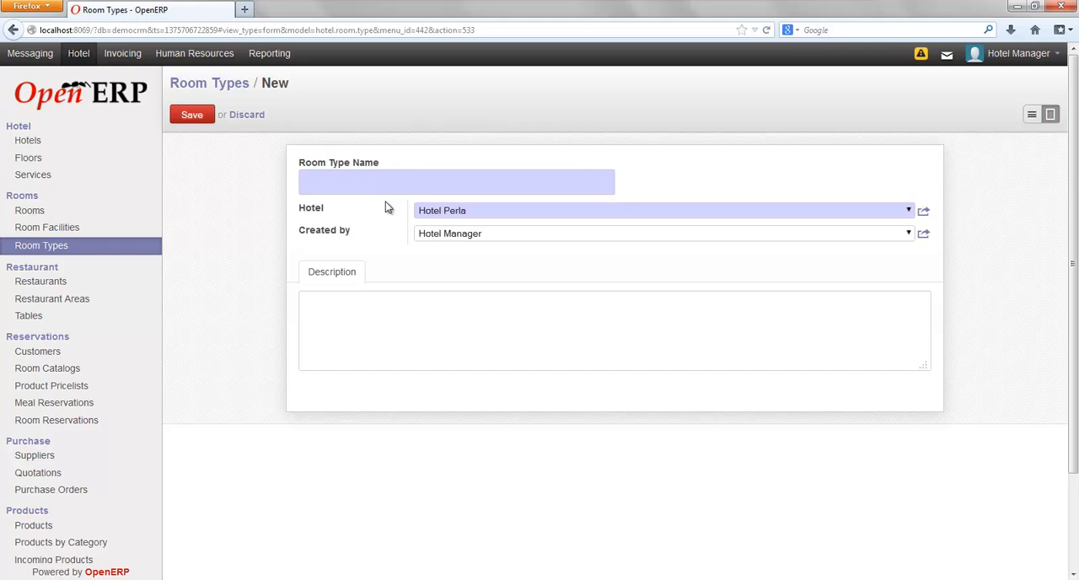
pyautogui.write('Three Bed Room')
pyautogui.click(340, 299)
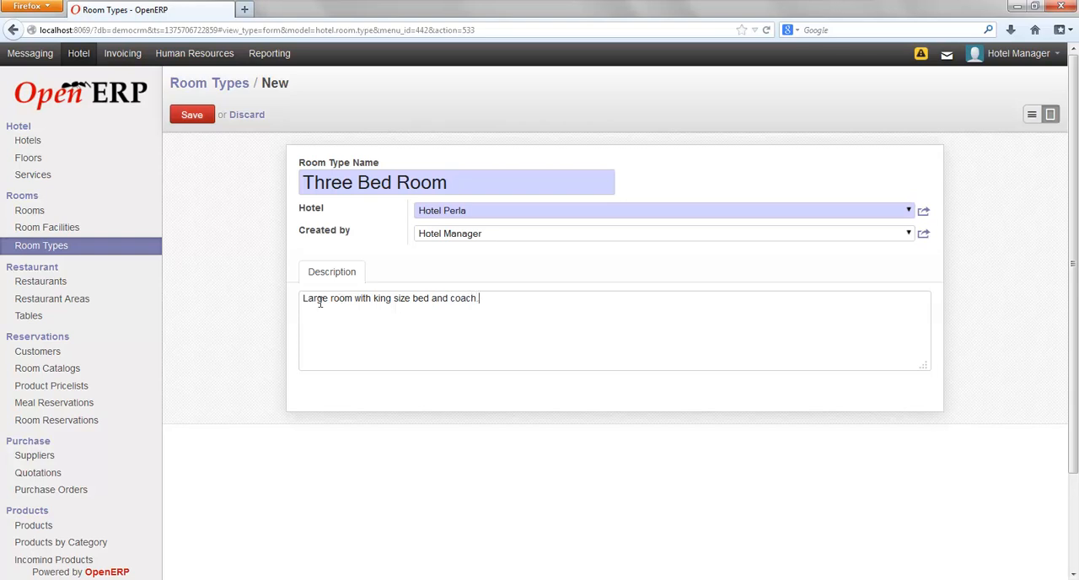
pyautogui.click(187, 117)
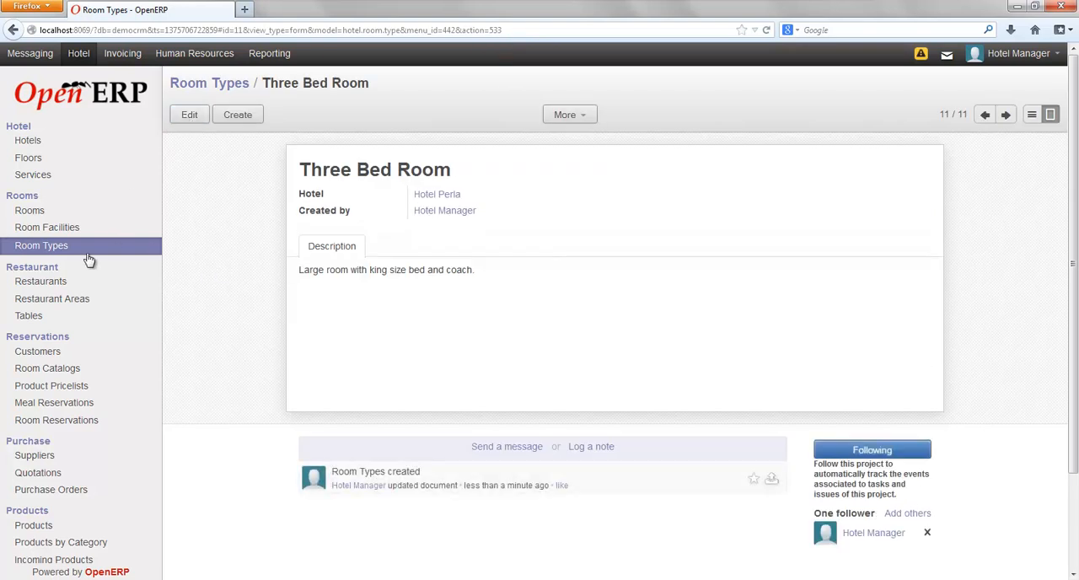
# Review the hotel restaurants and the restaurant tables.
pyautogui.click(37, 284)
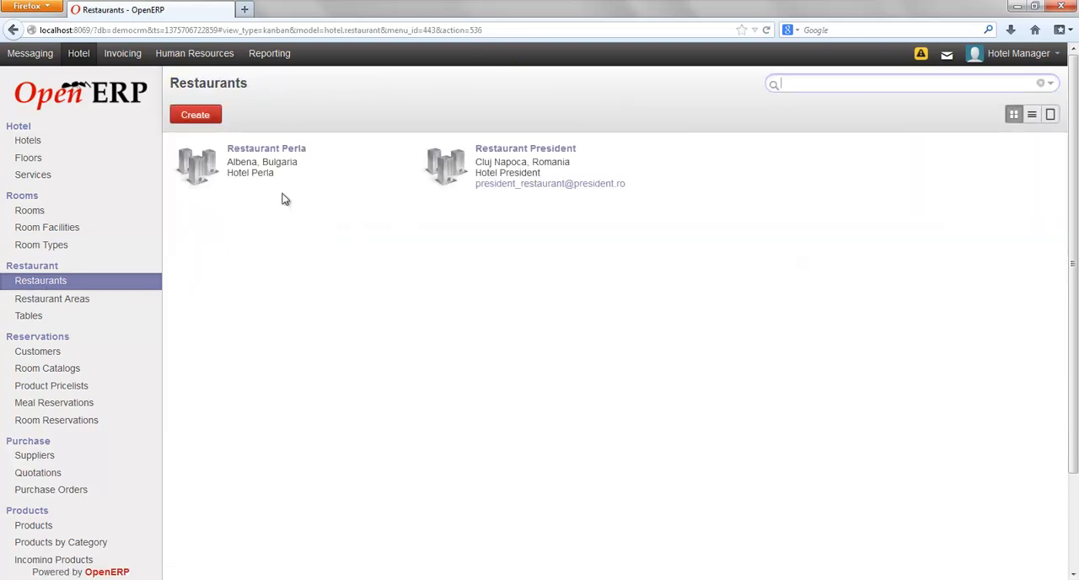
pyautogui.click(48, 301)
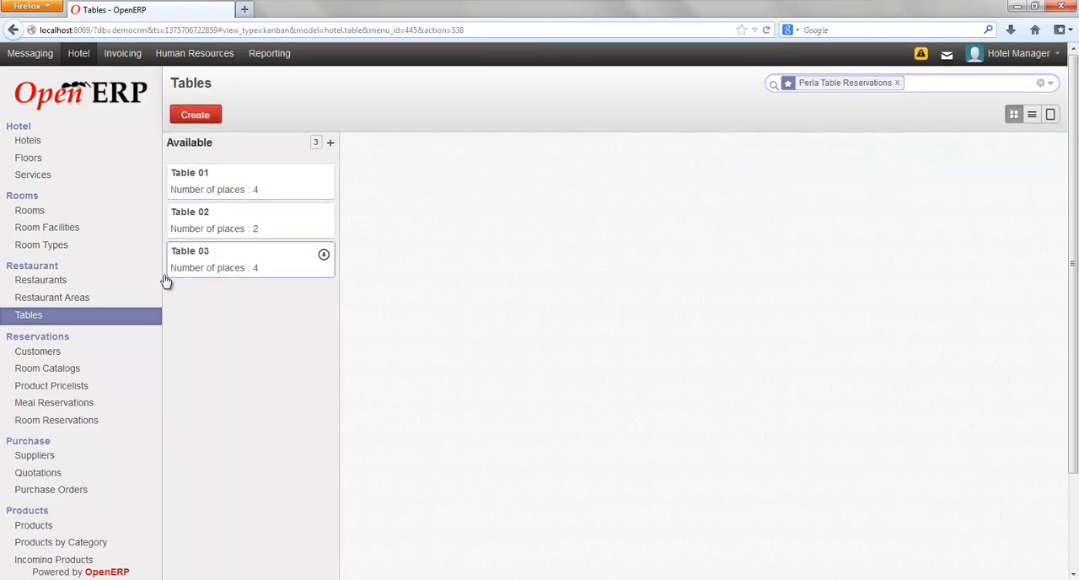
# Examine the room and service prices in the "High Season Summer 2013 Perla" catalog and the list of product pricelists.
pyautogui.click(48, 368)
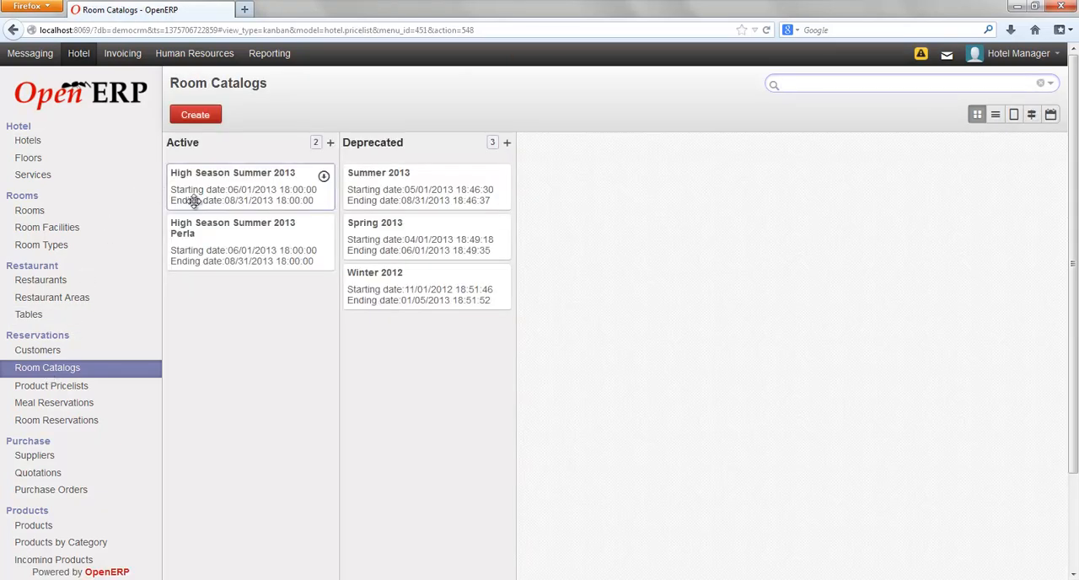
pyautogui.click(232, 234)
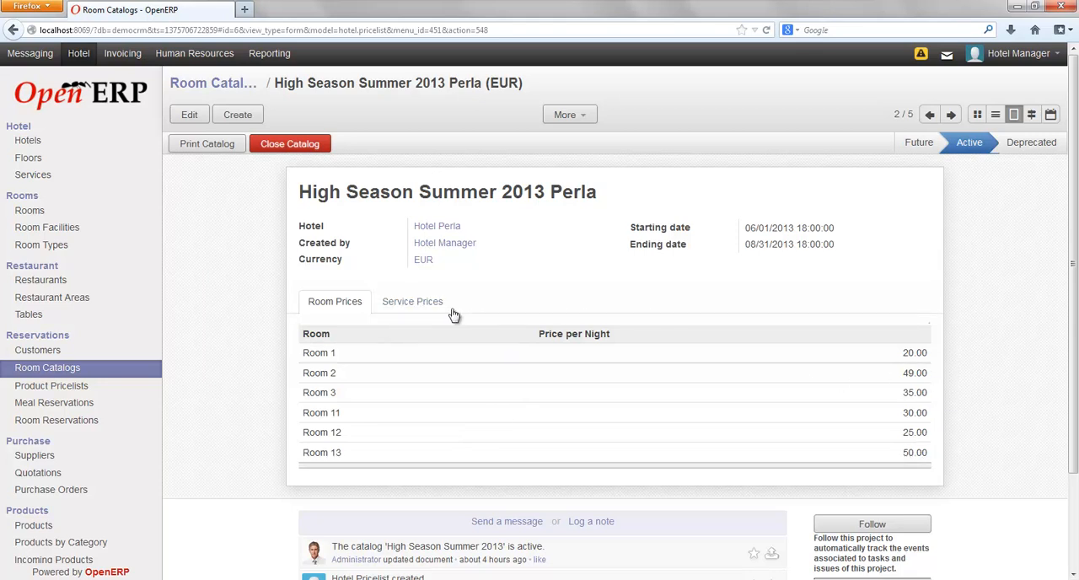
pyautogui.click(442, 310)
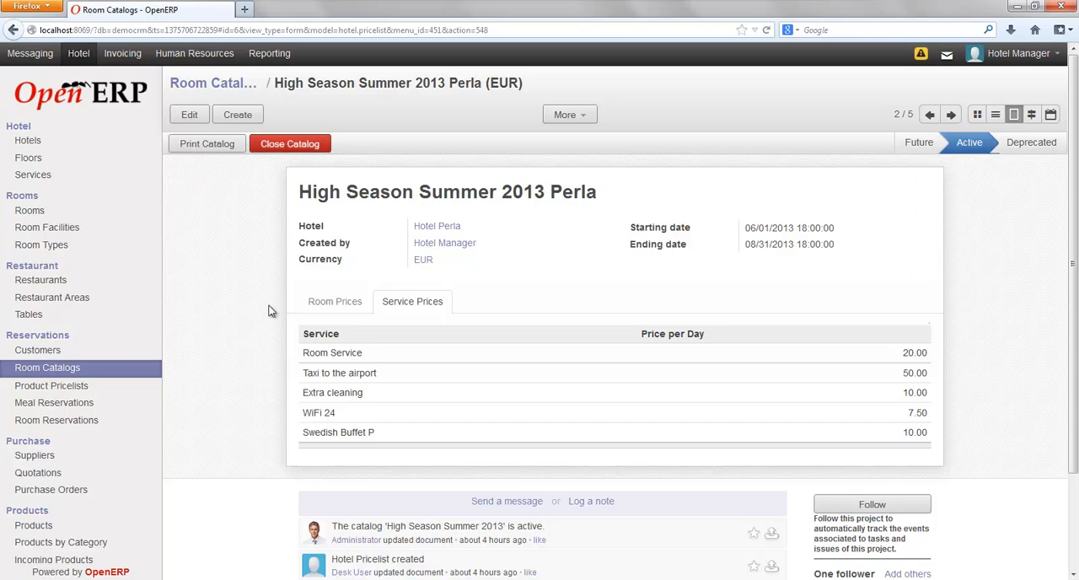
pyautogui.click(74, 388)
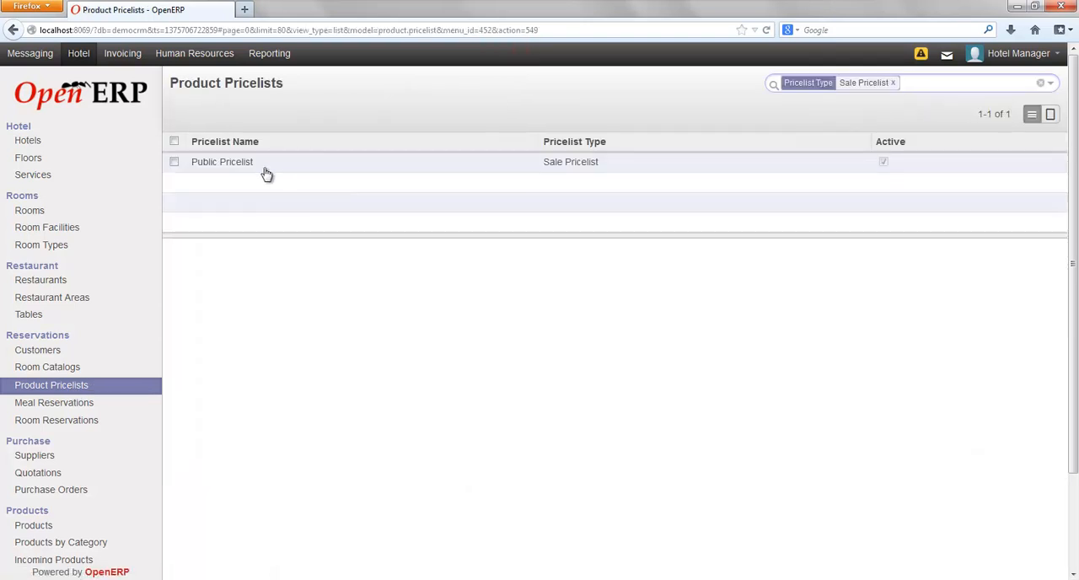
# Start a new room reservation for Hotel Perla and choose the contact person at Axelor as the customer.
pyautogui.click(62, 425)
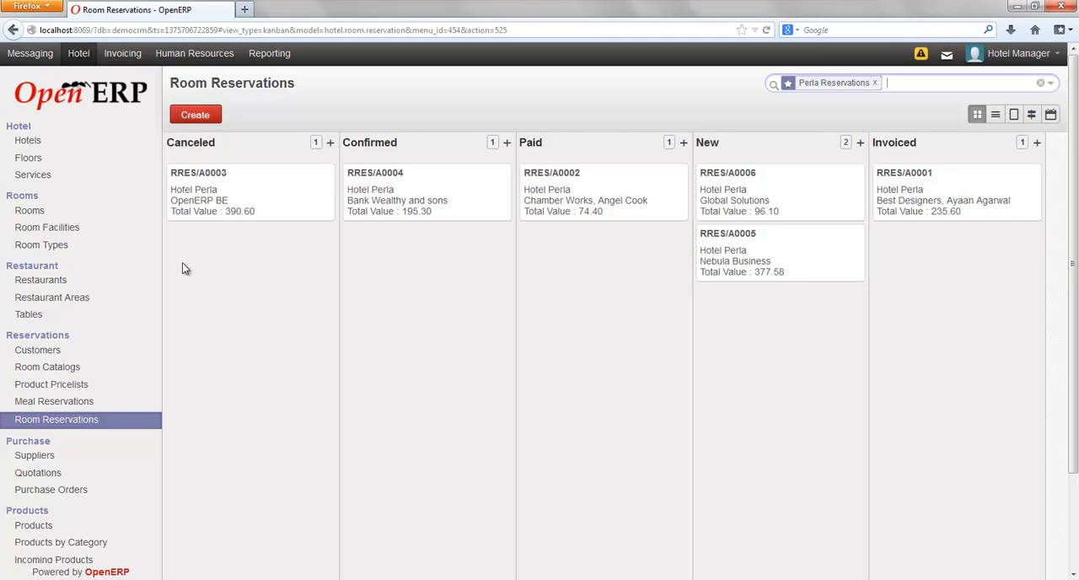
pyautogui.click(195, 117)
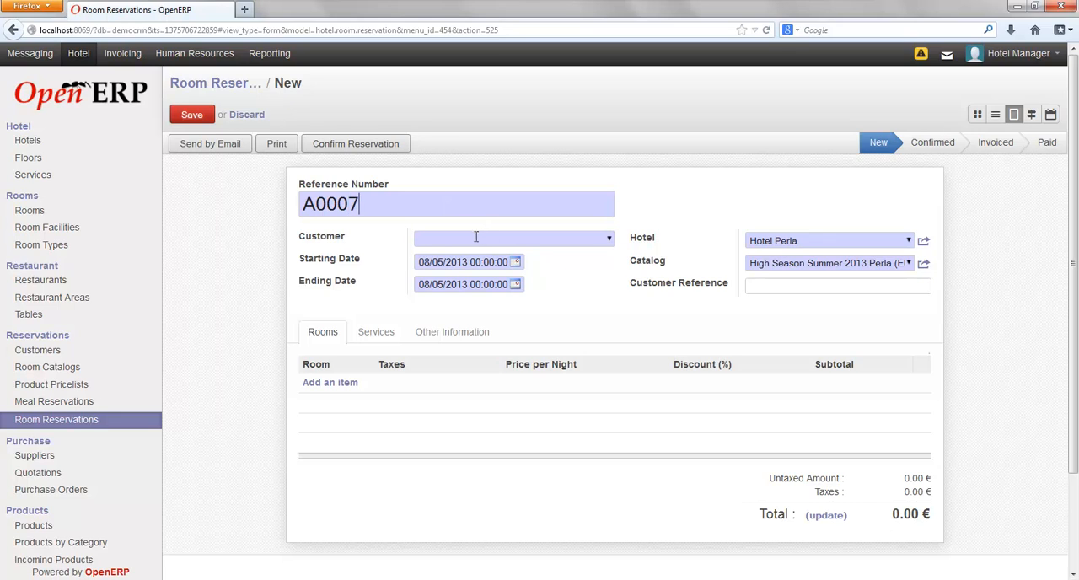
pyautogui.write('Ax')
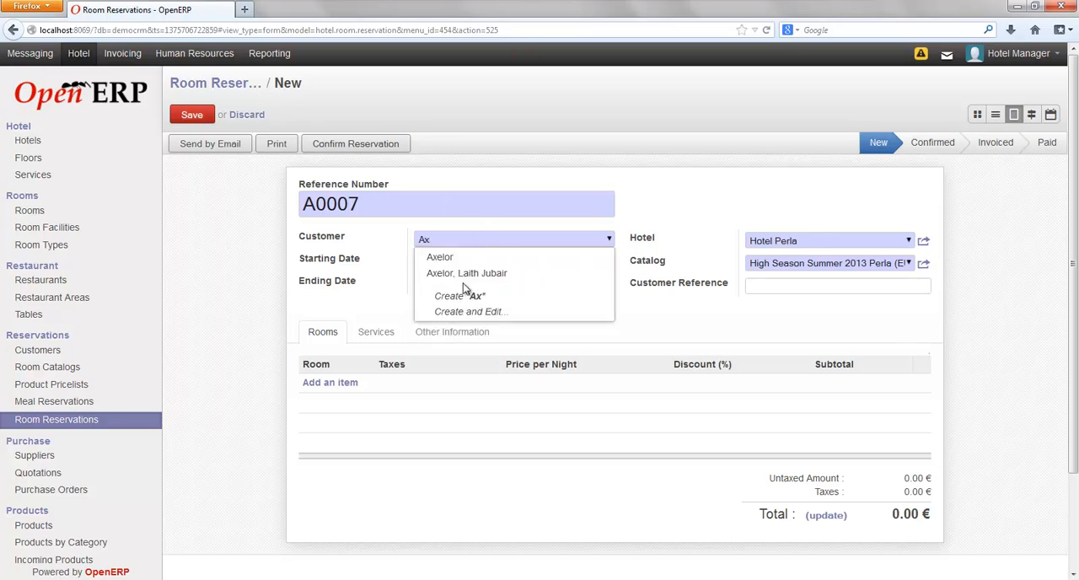
pyautogui.click(456, 274)
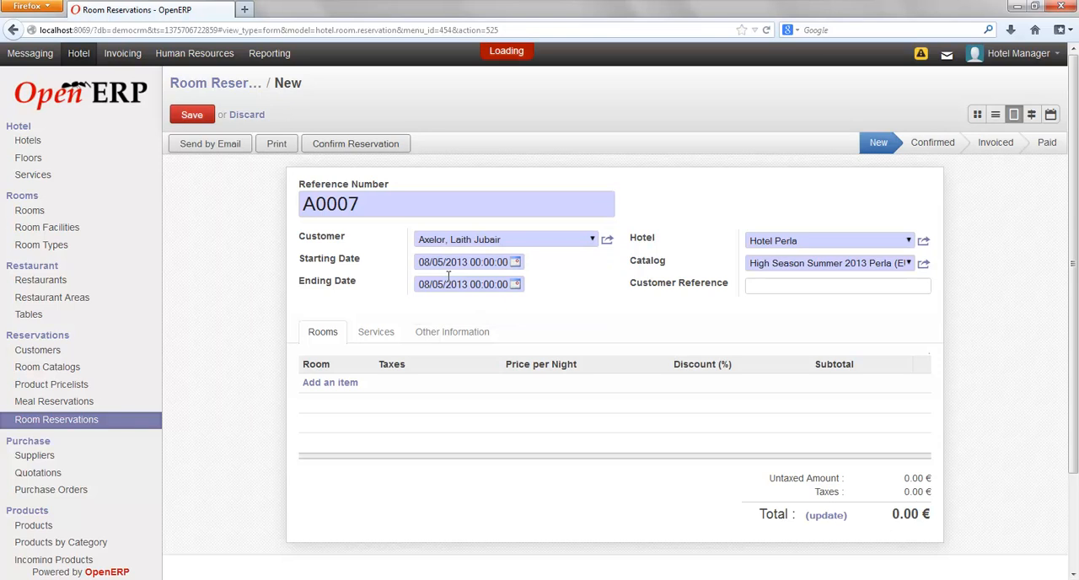
# Set the reservation's starting date to 08/28/2013 and its ending date to 09/01/2013.
pyautogui.click(515, 264)
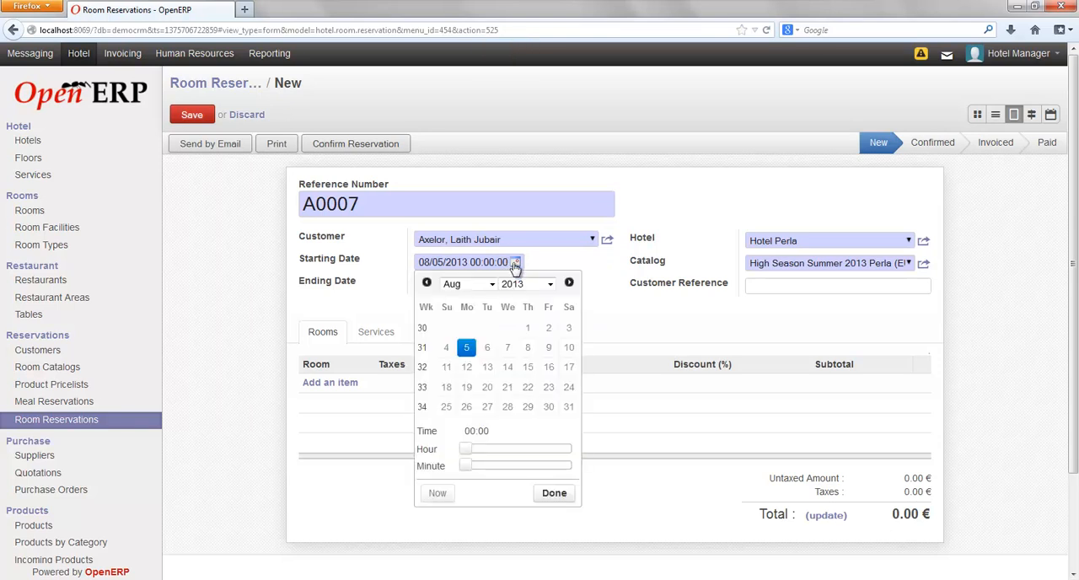
pyautogui.click(506, 409)
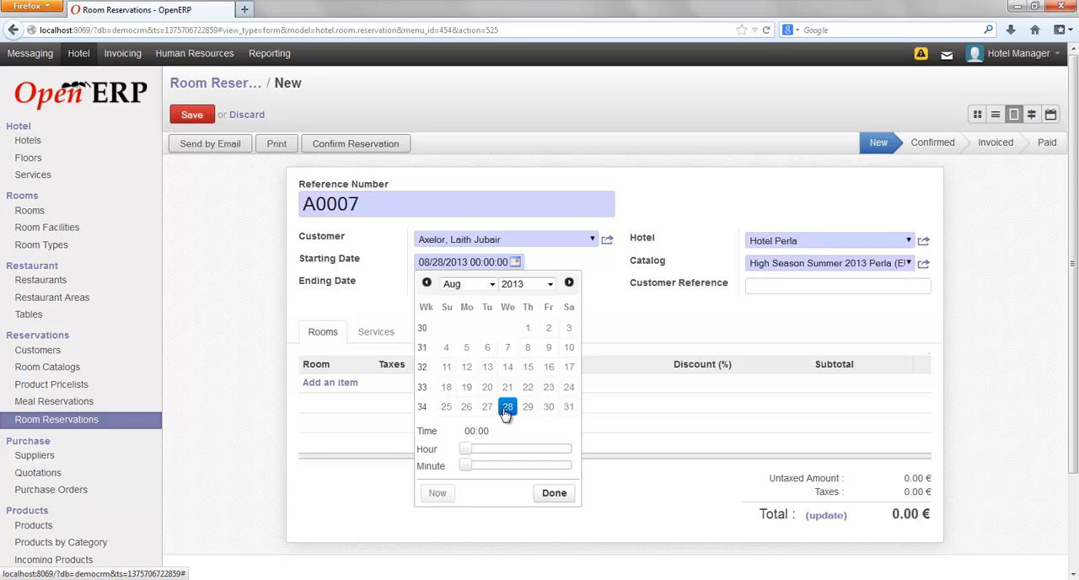
pyautogui.click(552, 493)
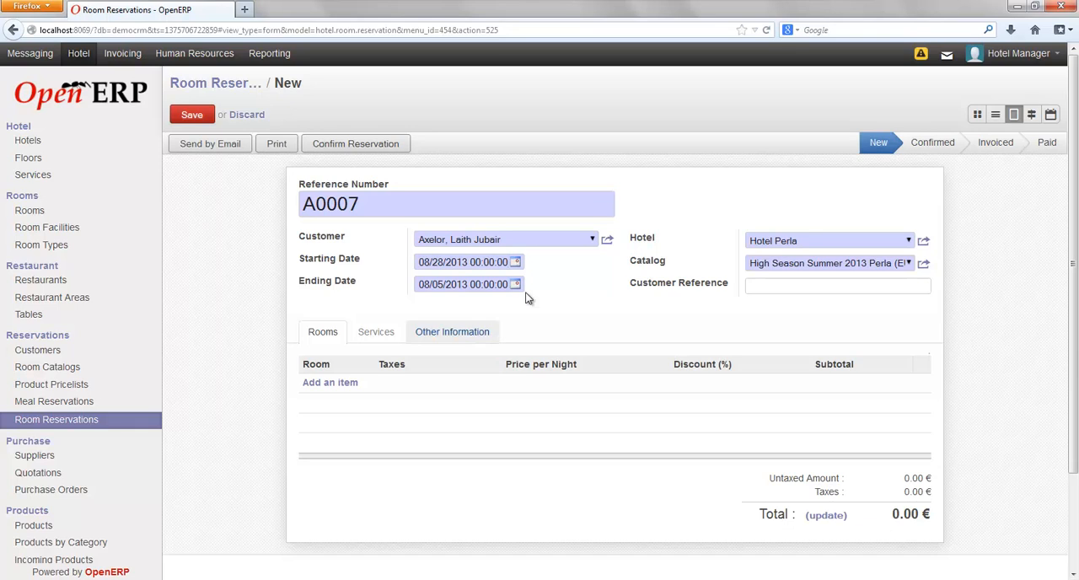
pyautogui.click(516, 285)
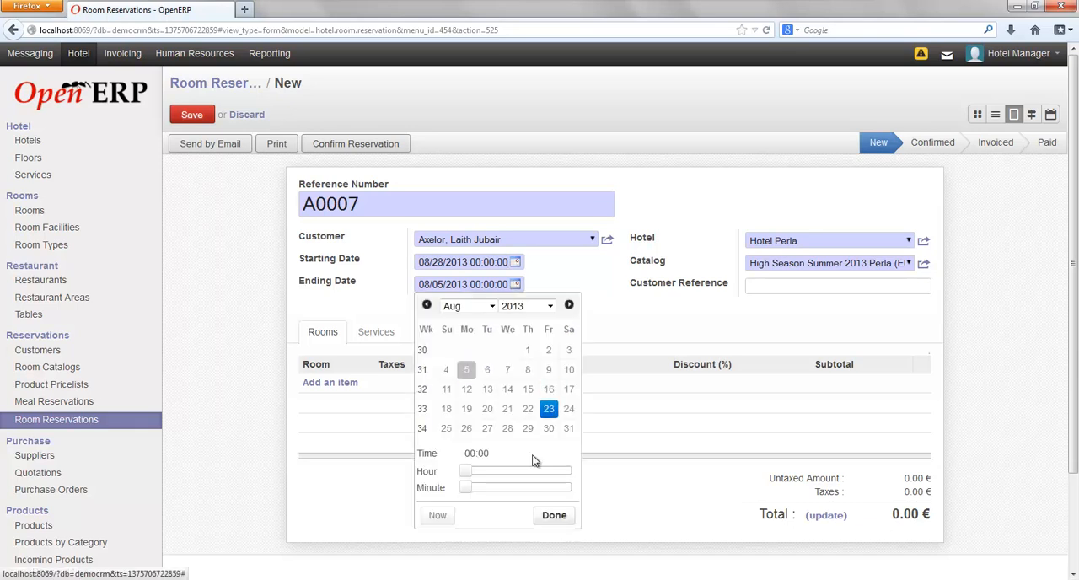
pyautogui.click(490, 307)
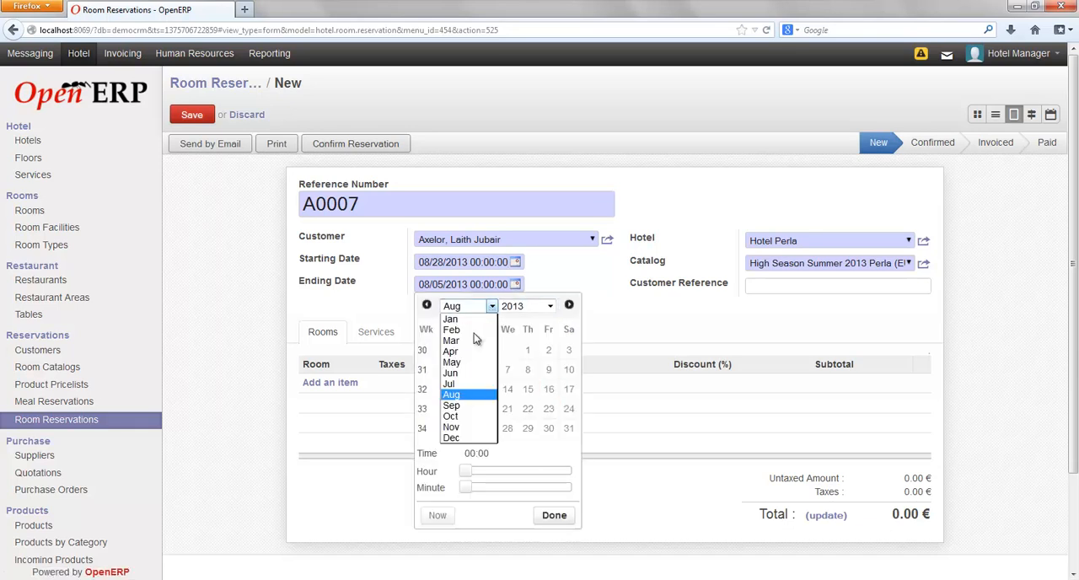
pyautogui.click(454, 407)
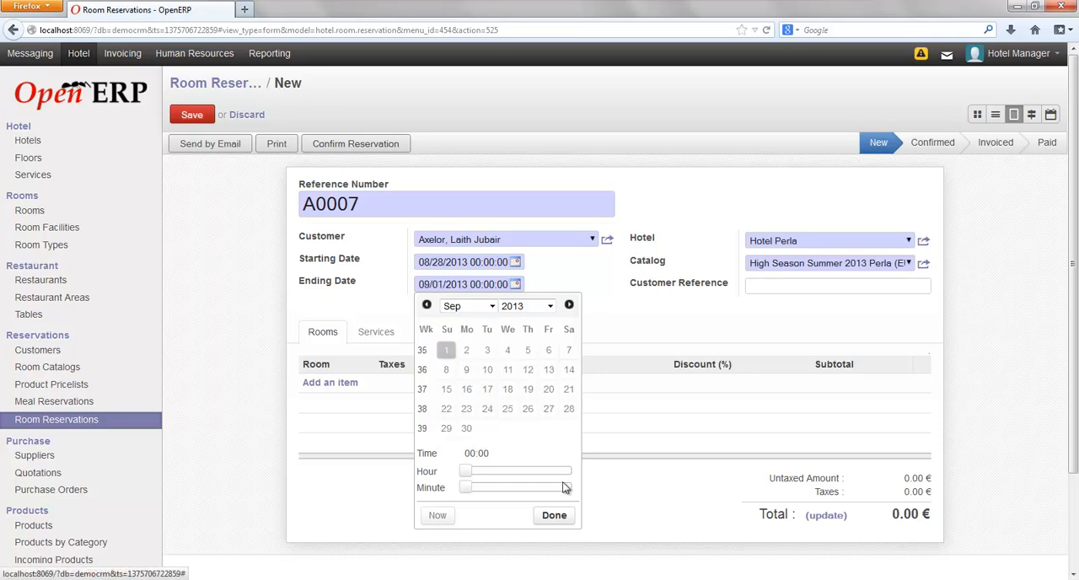
pyautogui.click(554, 515)
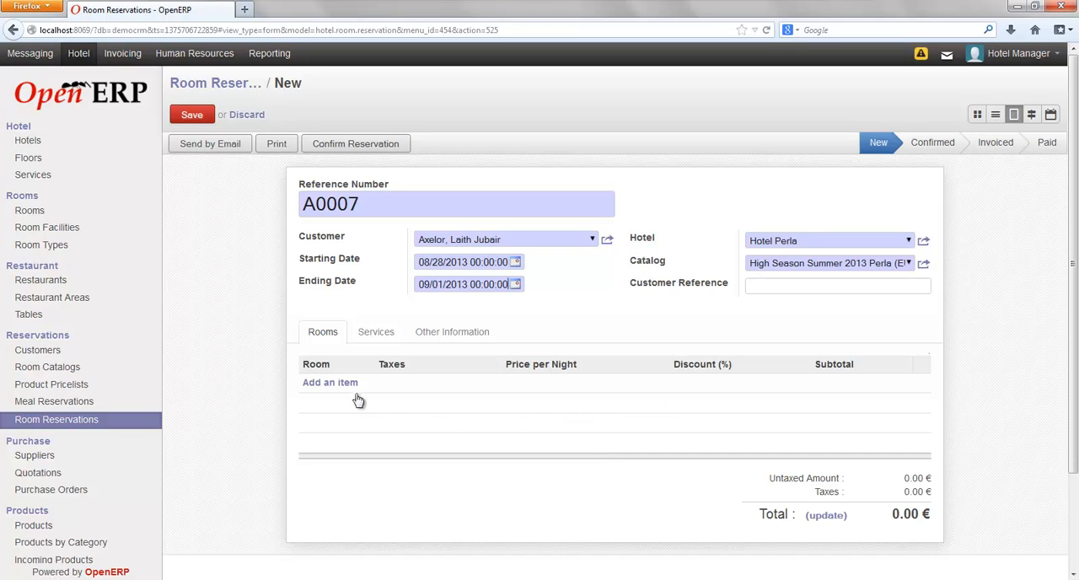
# Add Room 12 and Room 11 to the reservation's rooms.
pyautogui.click(330, 383)
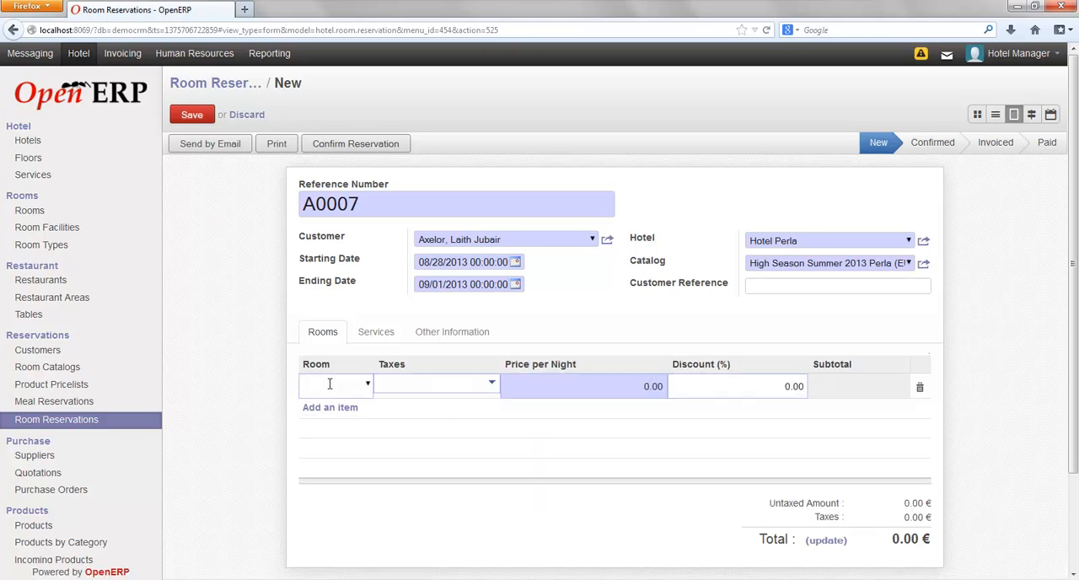
pyautogui.click(368, 384)
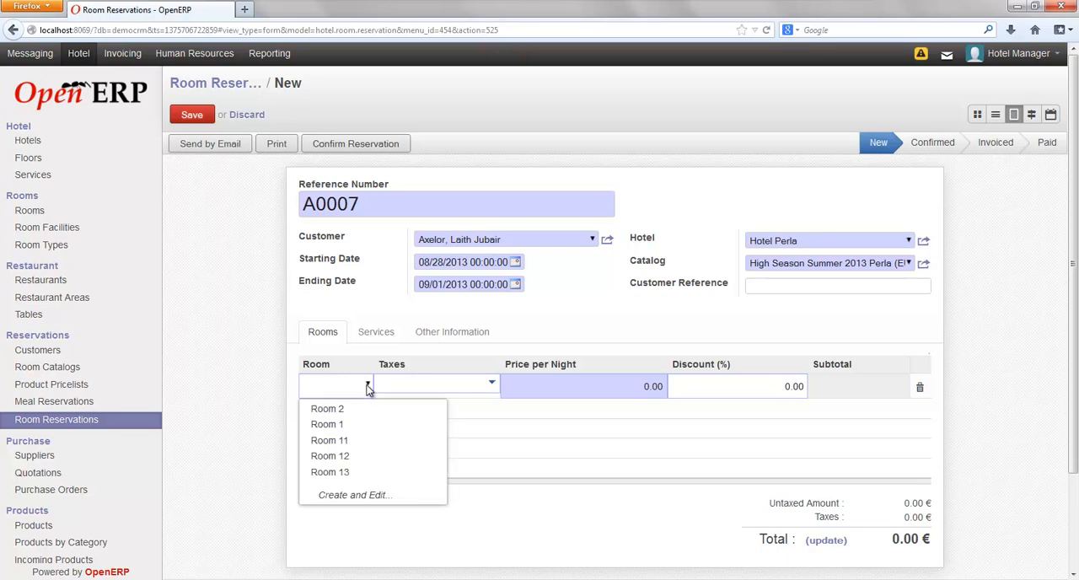
pyautogui.click(340, 459)
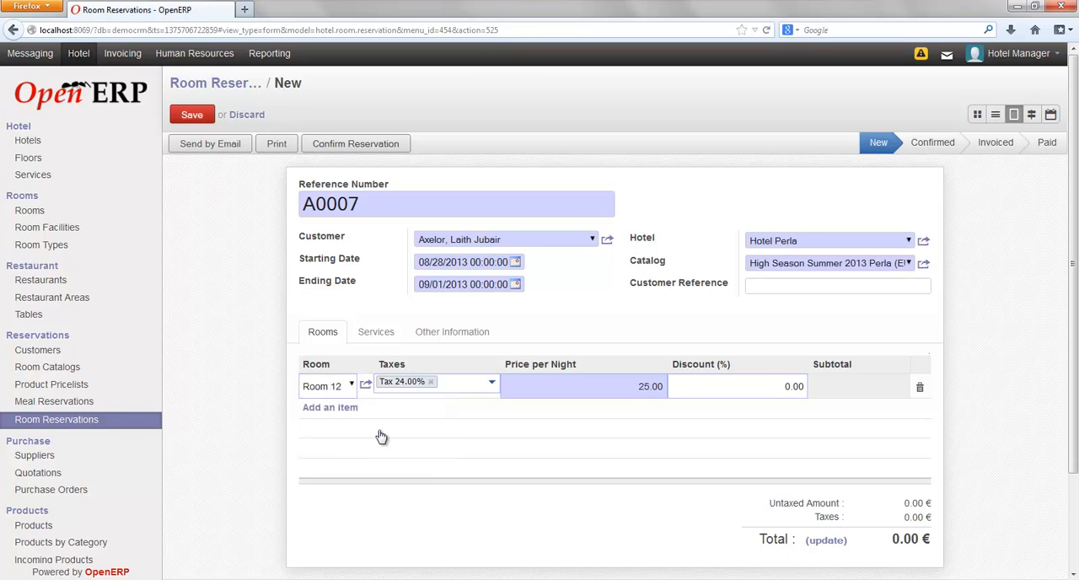
pyautogui.click(260, 418)
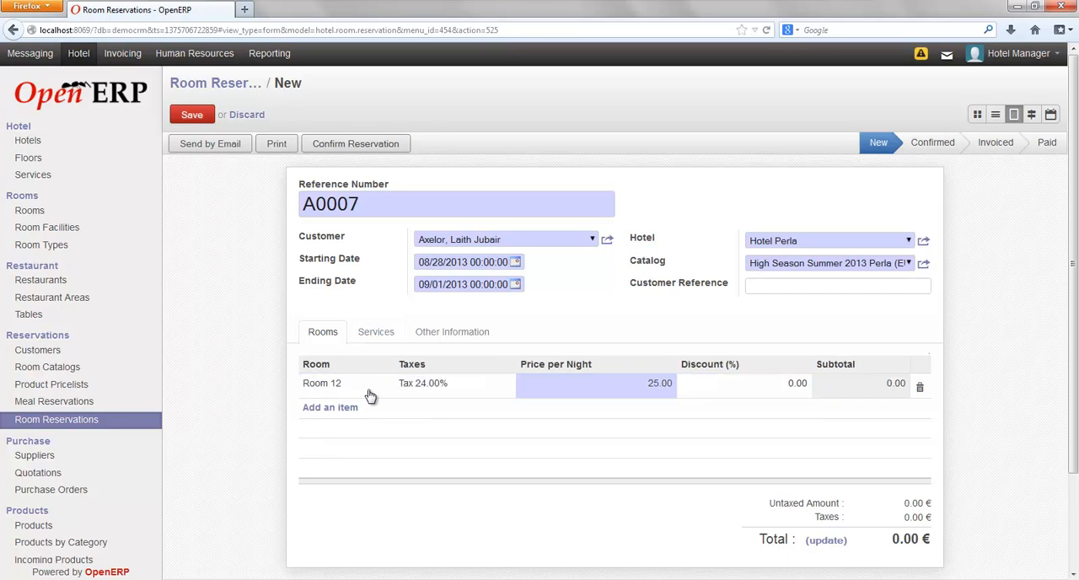
pyautogui.click(333, 408)
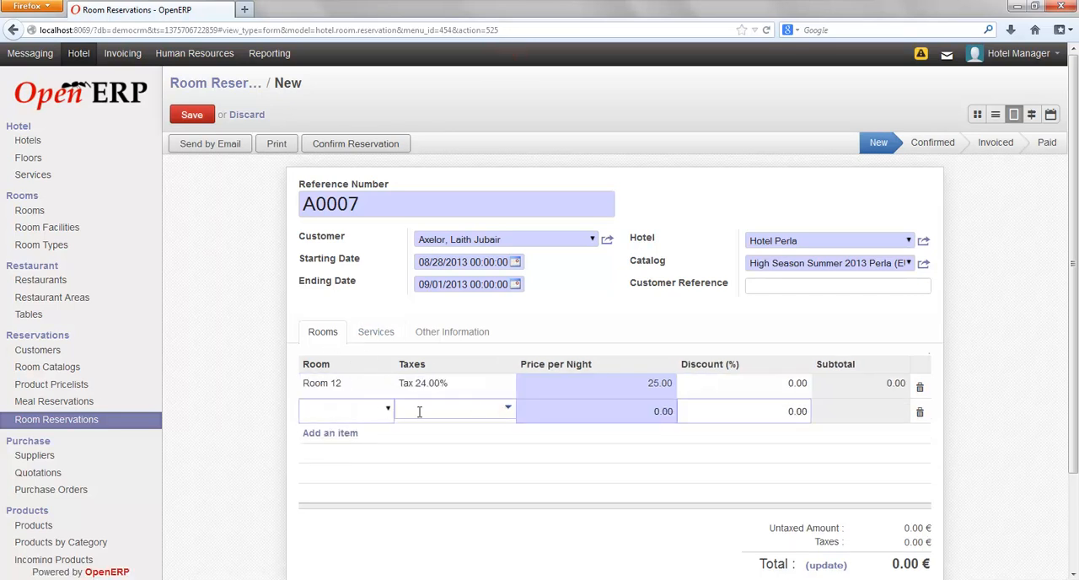
pyautogui.click(389, 410)
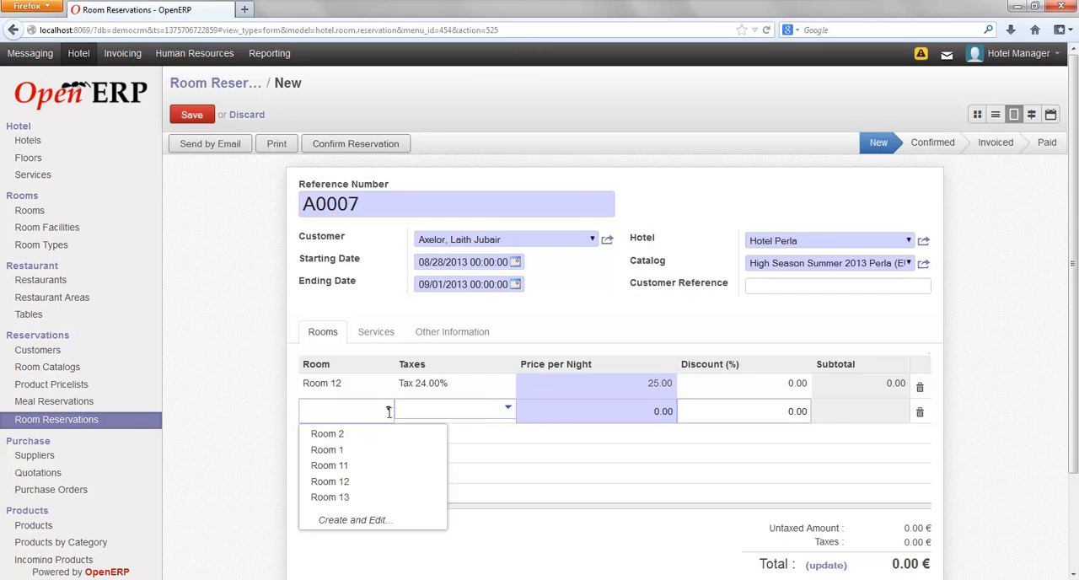
pyautogui.click(342, 475)
pyautogui.click(250, 406)
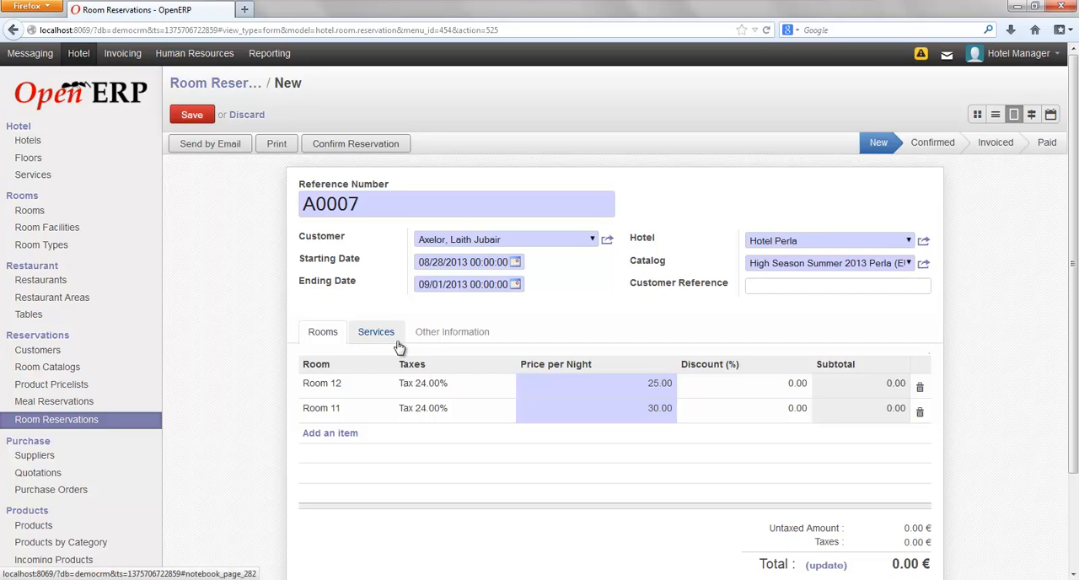
# Add the WiFi 24 service to the reservation with a starting date of 08/30/2013.
pyautogui.click(392, 341)
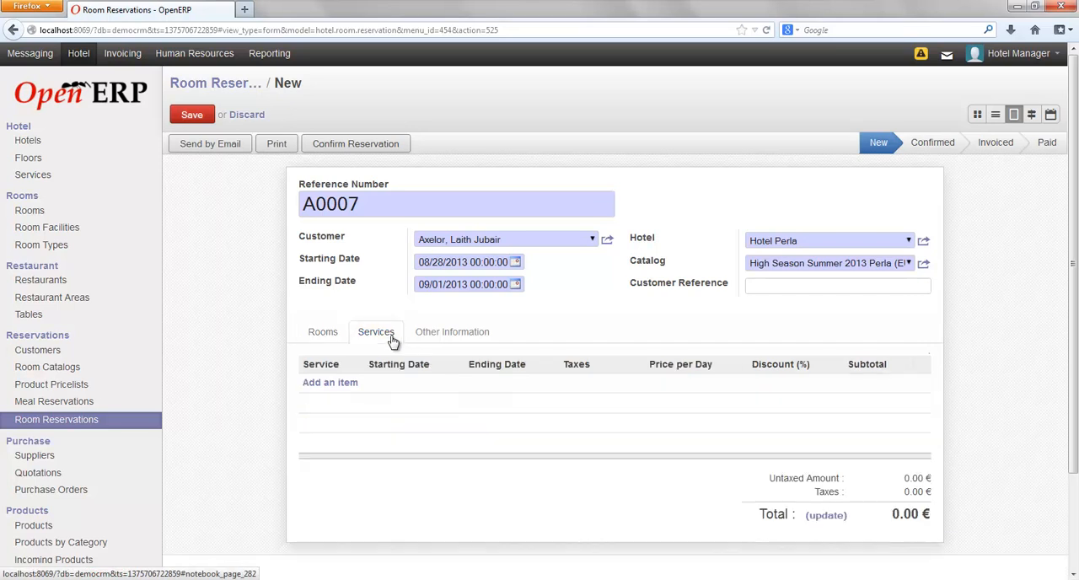
pyautogui.click(325, 384)
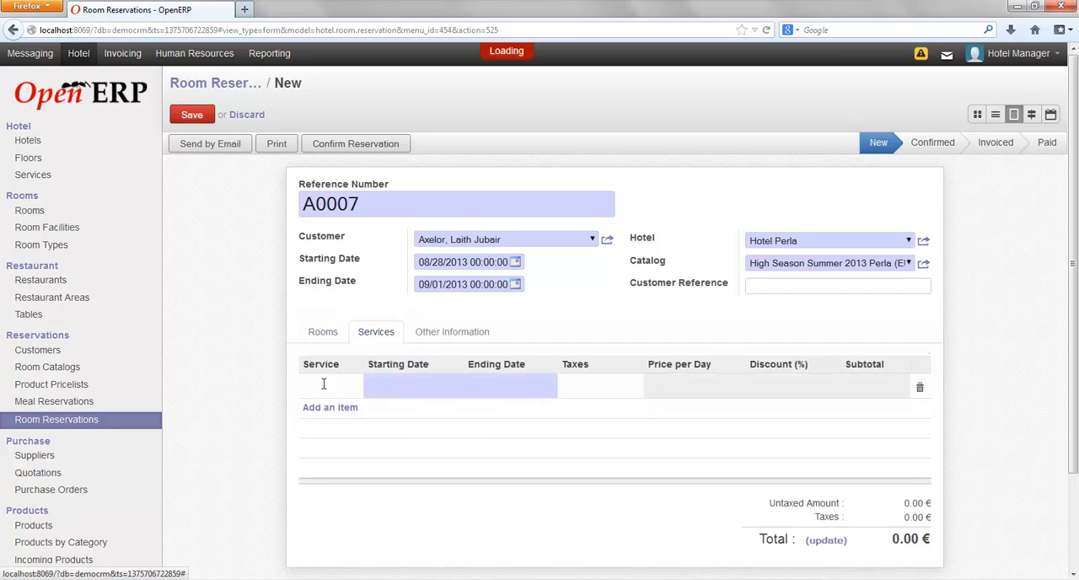
pyautogui.click(358, 386)
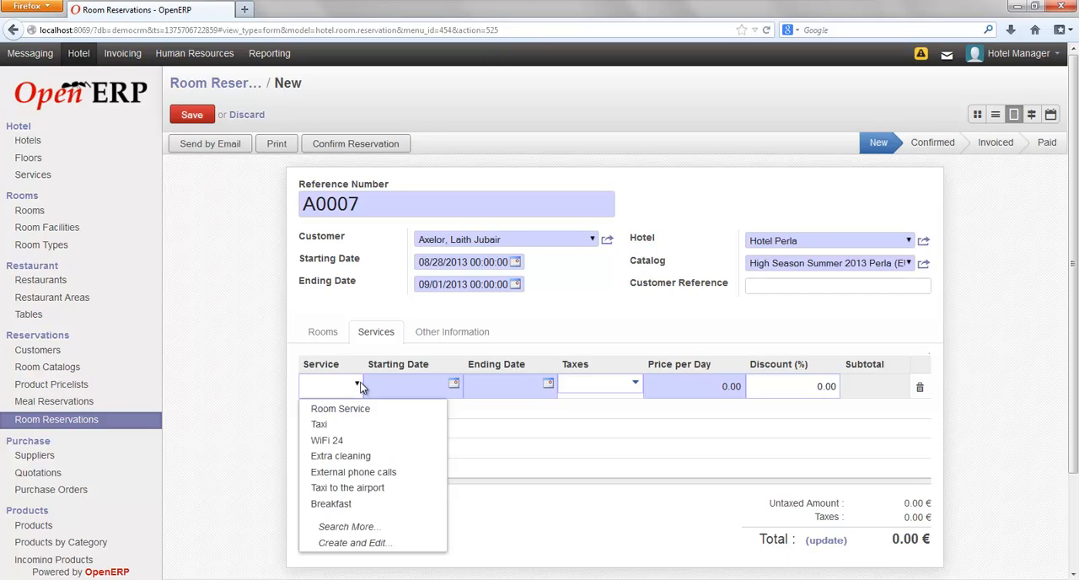
pyautogui.click(331, 446)
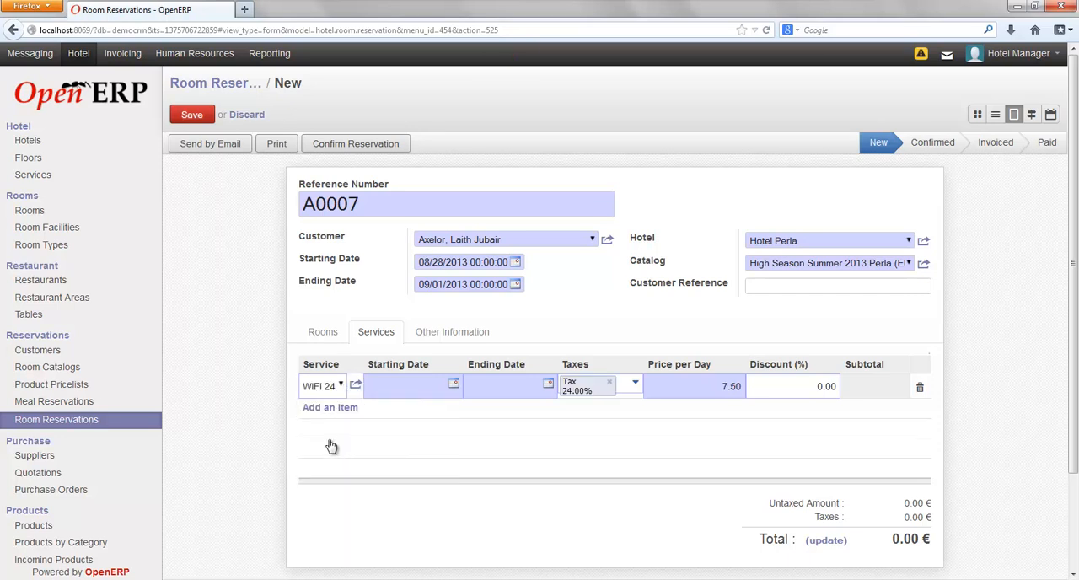
pyautogui.click(455, 385)
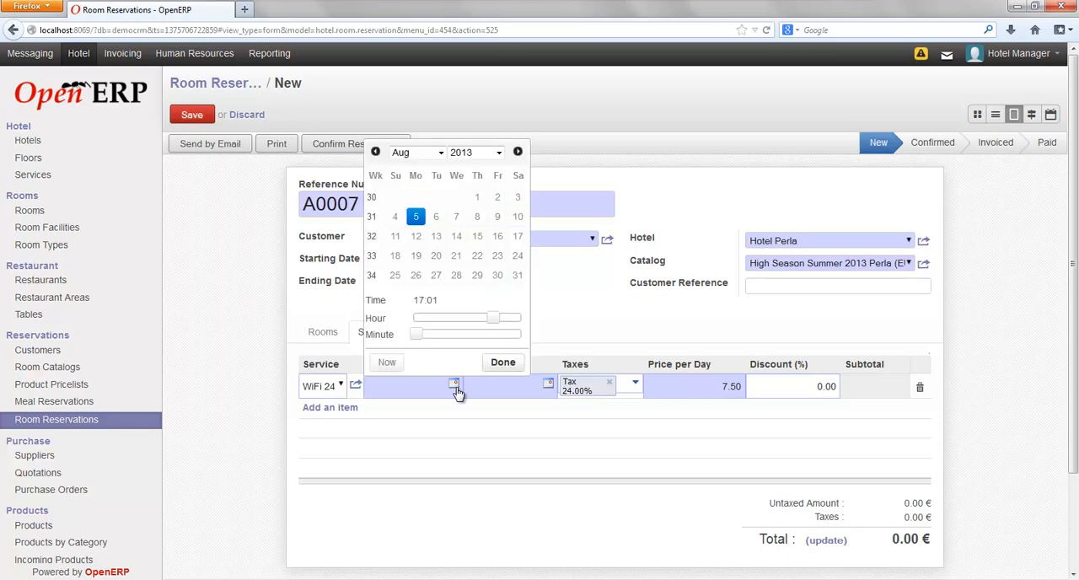
pyautogui.click(500, 282)
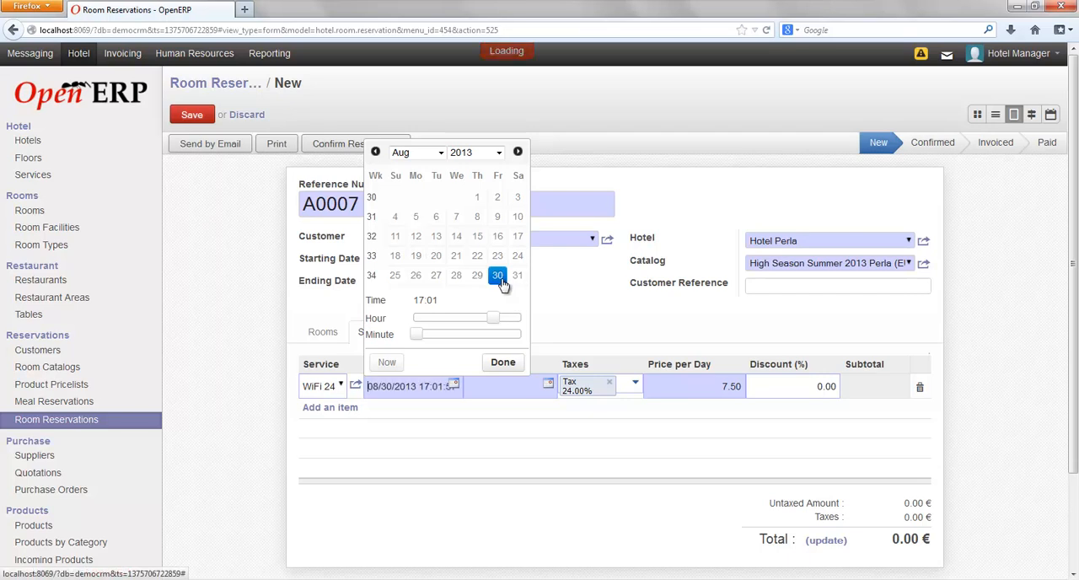
pyautogui.click(503, 365)
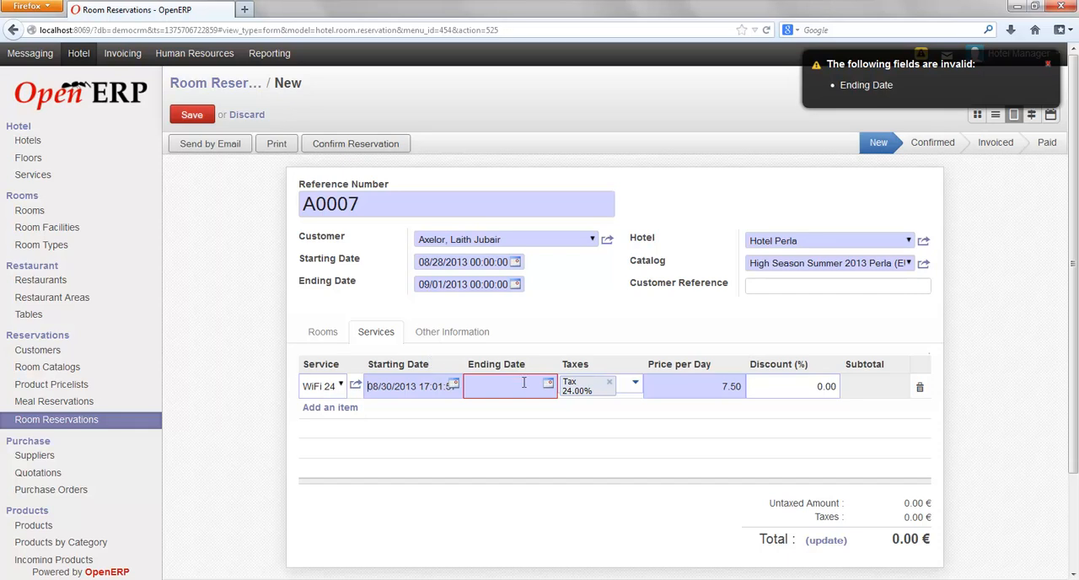
# Set the WiFi 24 service's ending date to 08/31/2013 and save the reservation with its total updated.
pyautogui.click(548, 385)
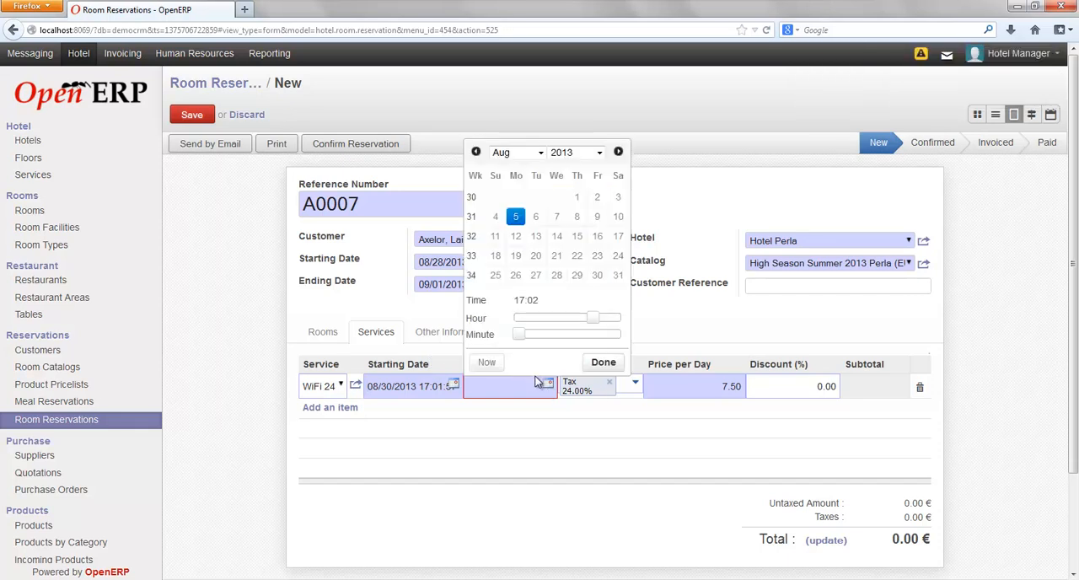
pyautogui.click(618, 277)
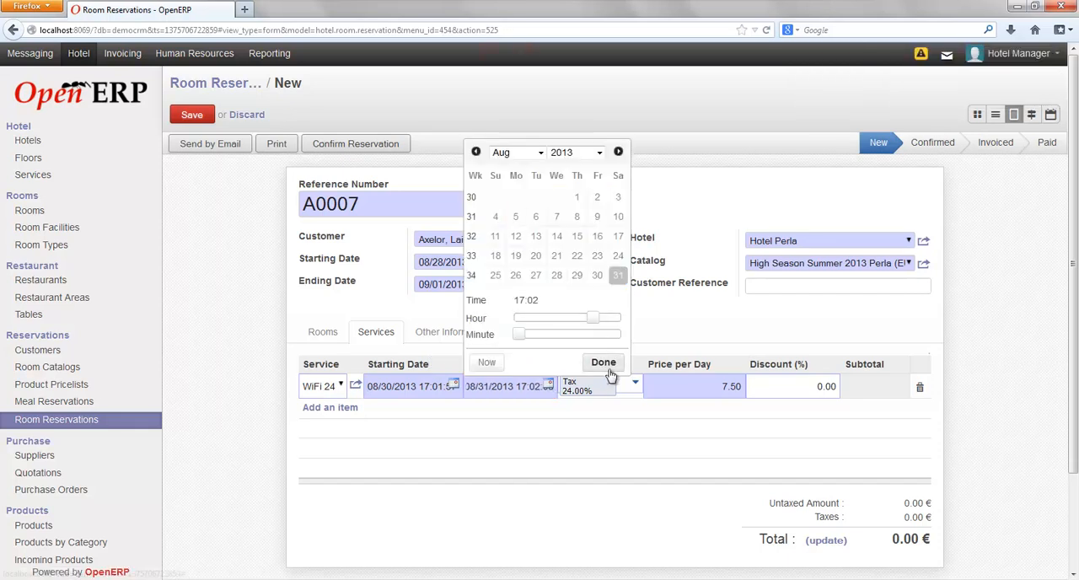
pyautogui.click(604, 364)
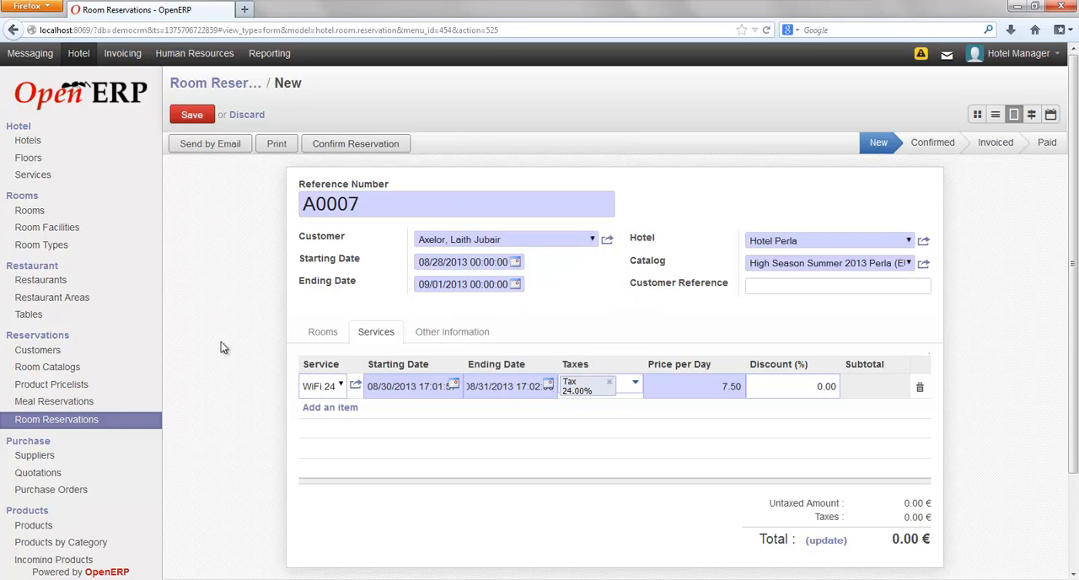
pyautogui.click(826, 541)
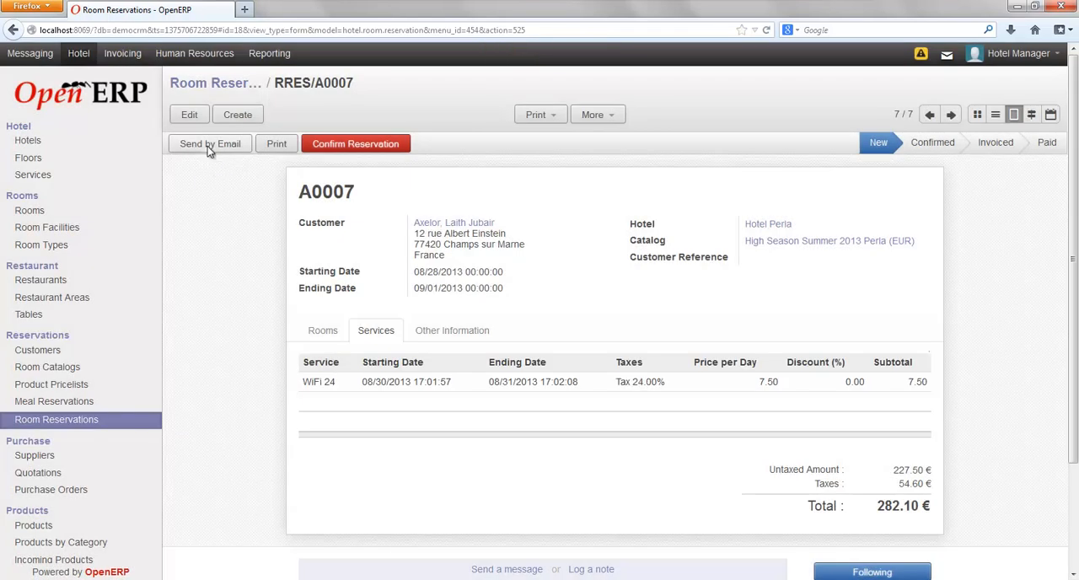
# Prepare the reservation email to Axelor, review the attached draft PDF in Adobe Reader, and send the email.
pyautogui.click(209, 145)
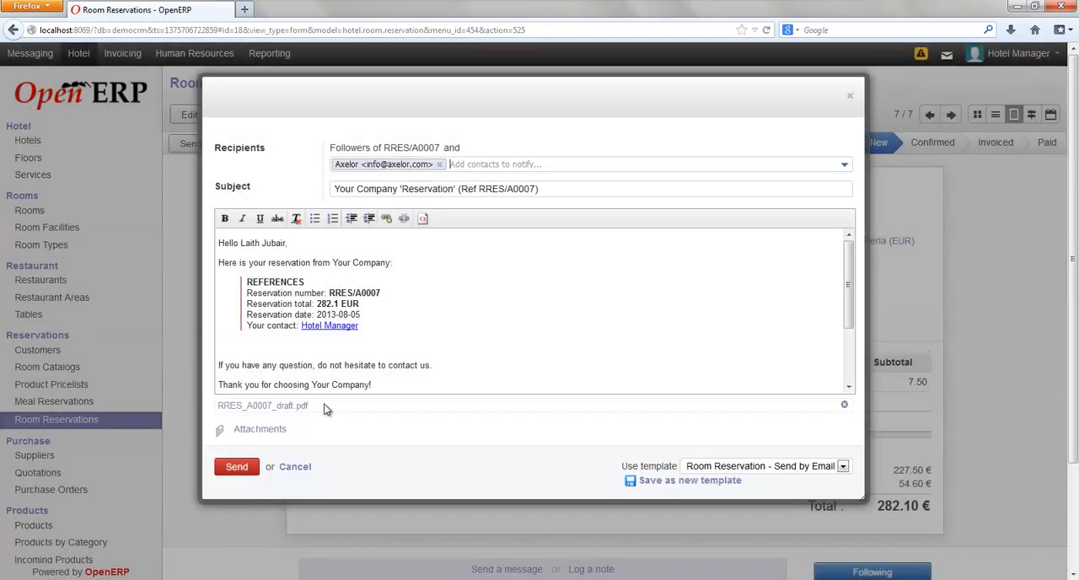
pyautogui.click(265, 407)
pyautogui.click(287, 262)
pyautogui.click(437, 340)
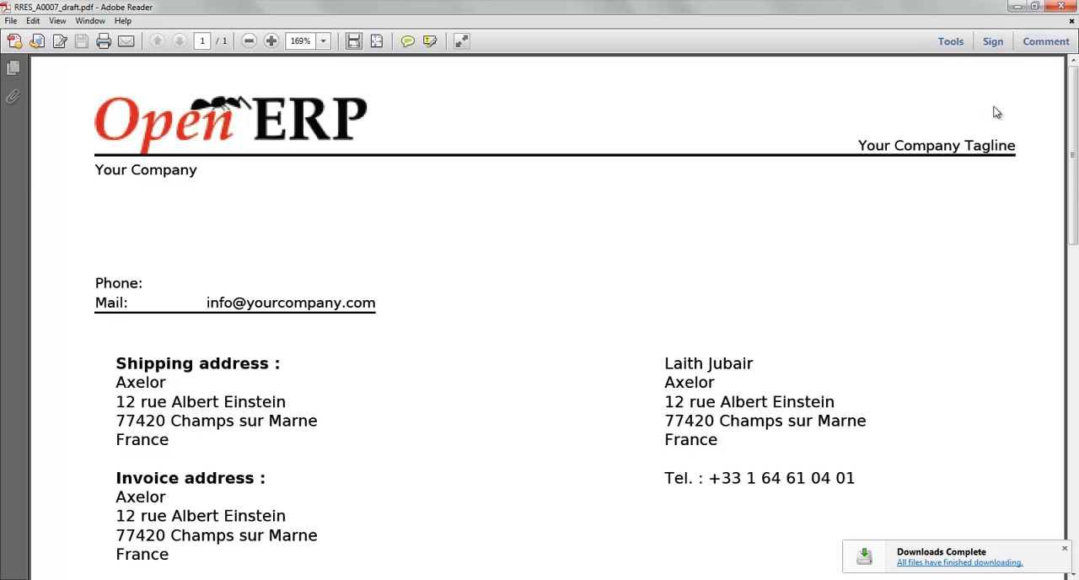
pyautogui.moveTo(1075, 164); pyautogui.dragTo(1075, 318)
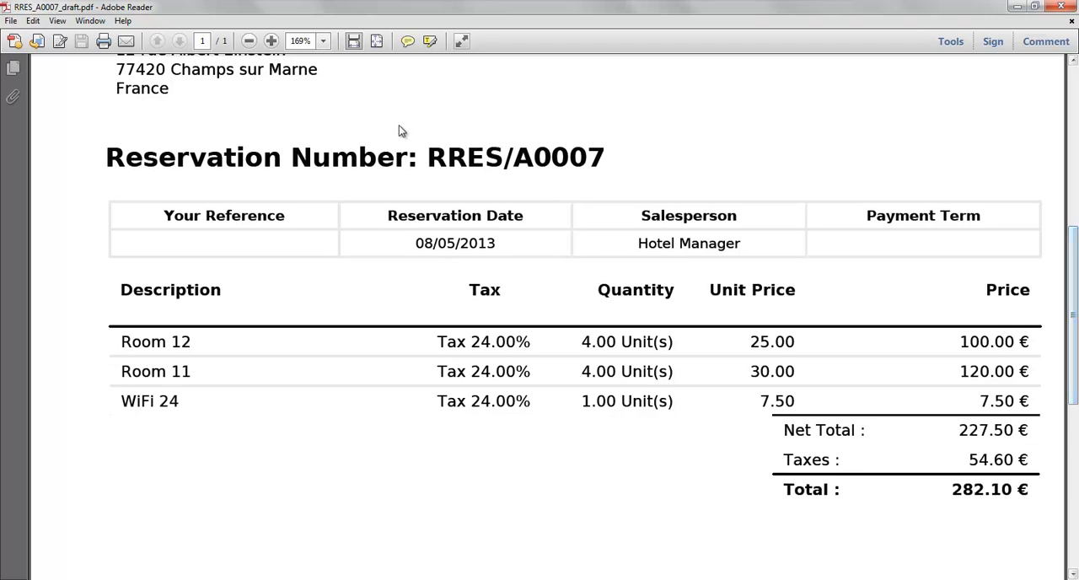
pyautogui.click(1059, 7)
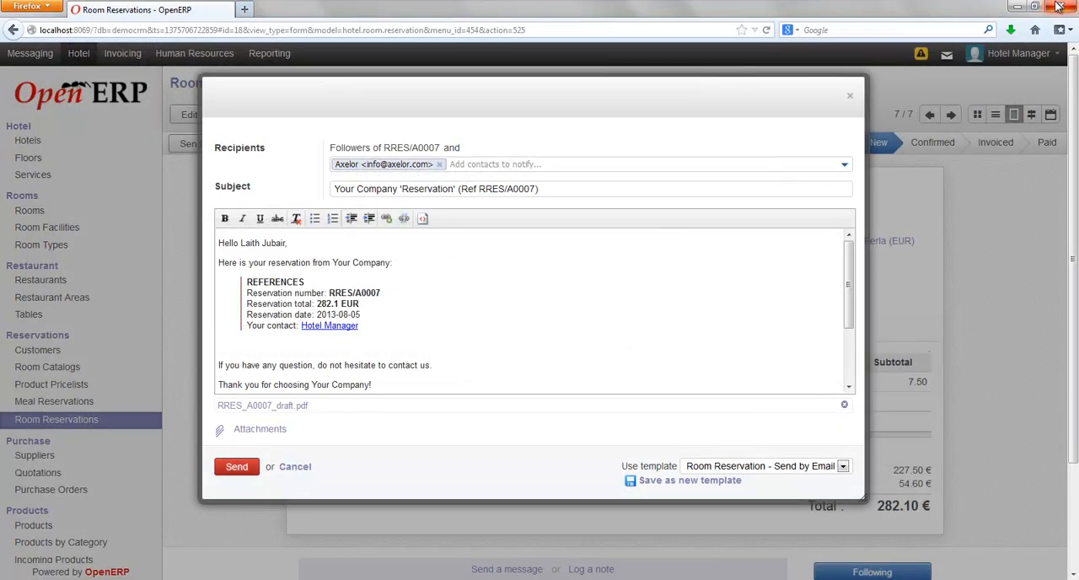
pyautogui.click(236, 467)
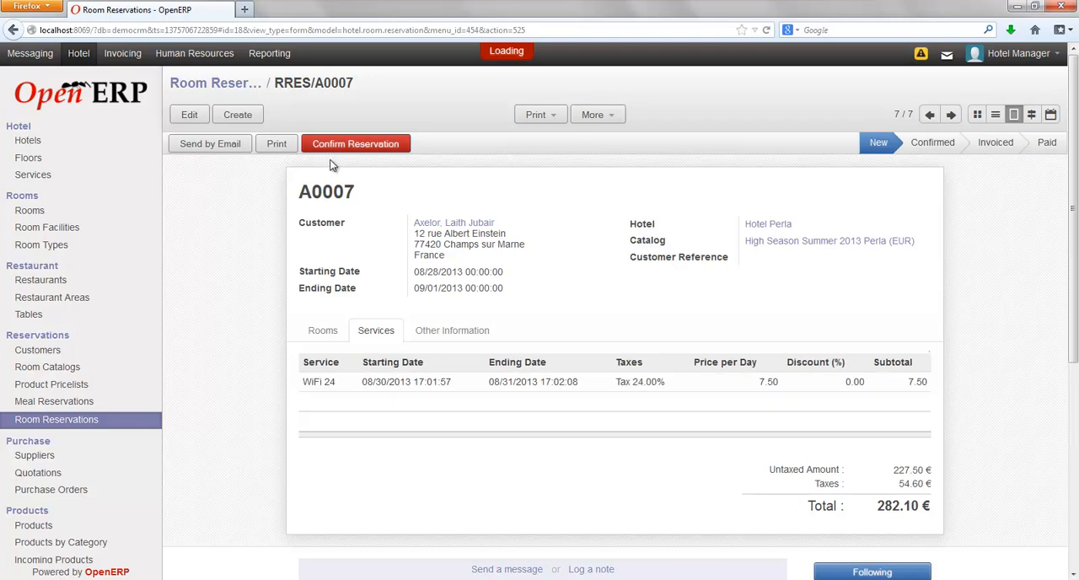
# Confirm the reservation and return to the overview of Perla reservations grouped by status.
pyautogui.click(351, 145)
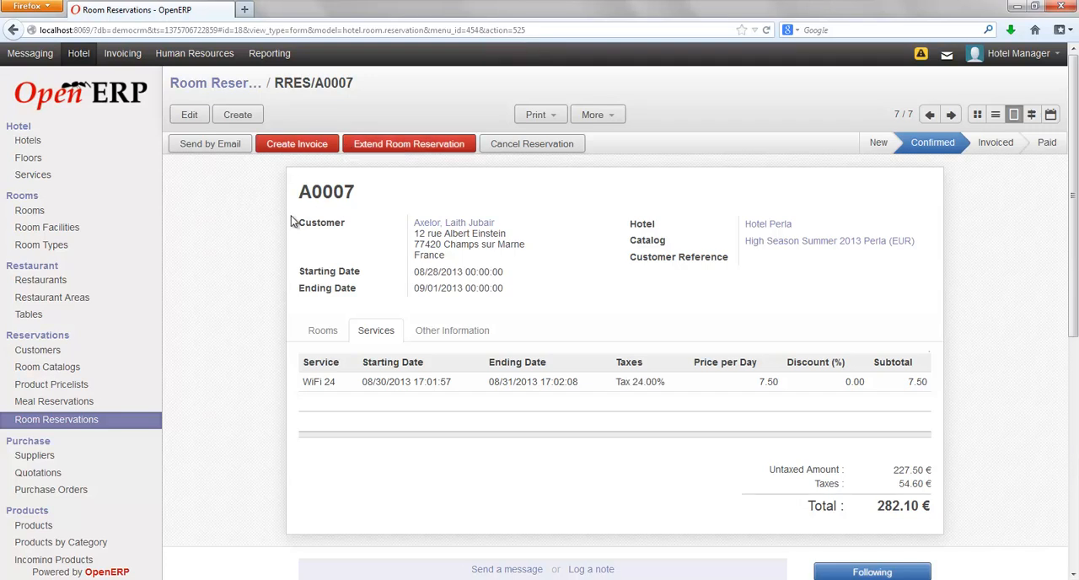
pyautogui.click(223, 84)
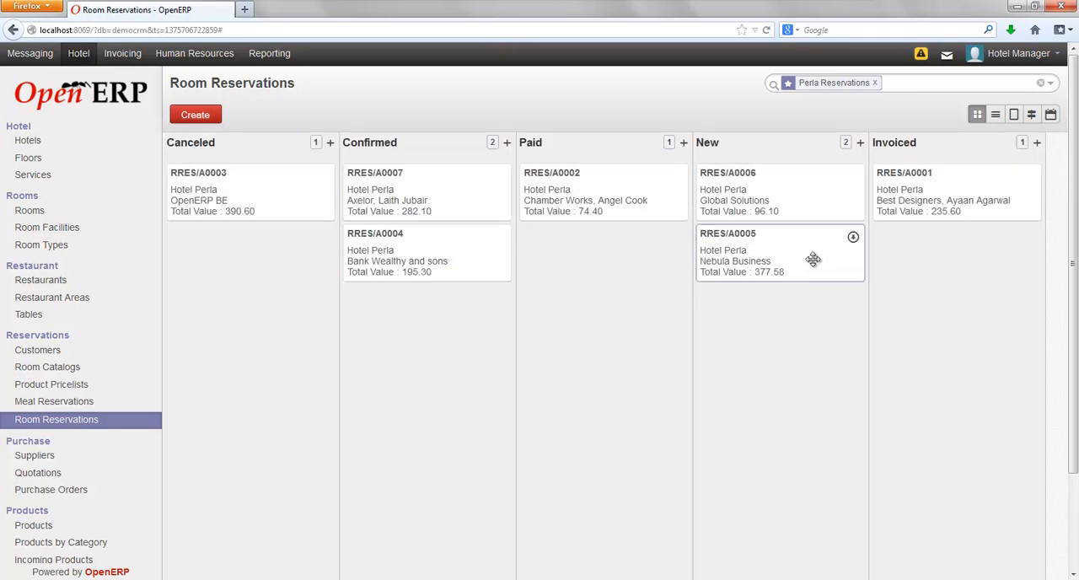
# Create an invoice for the whole confirmed Axelor room reservation, view the draft, and validate it.
pyautogui.click(425, 188)
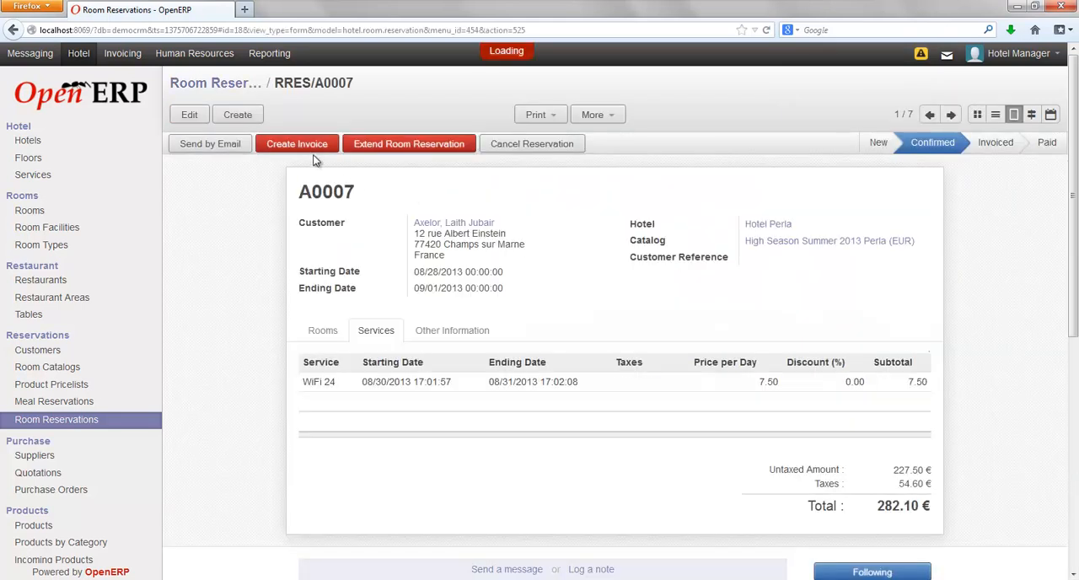
pyautogui.click(310, 148)
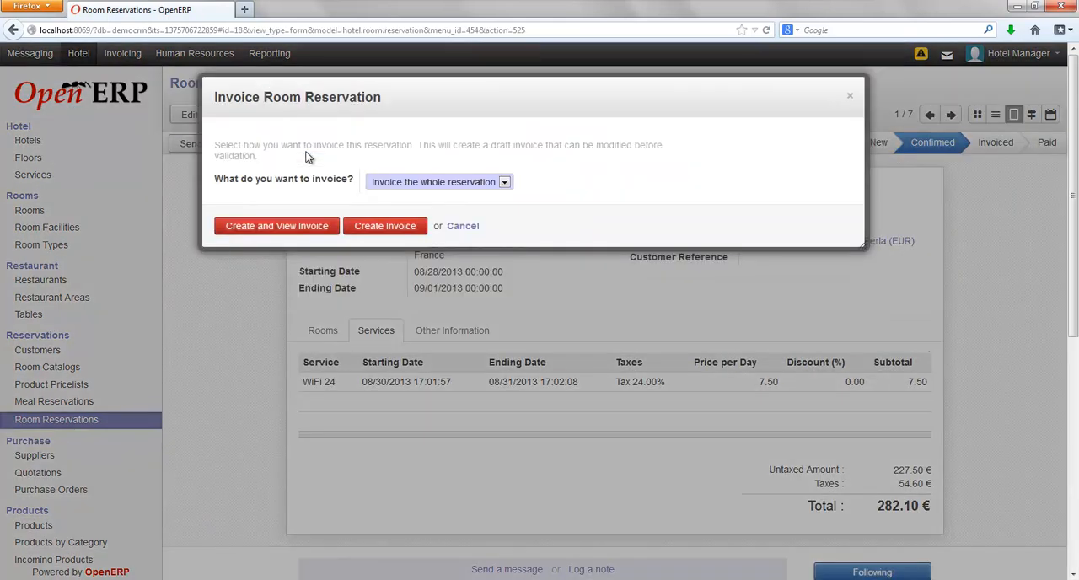
pyautogui.click(507, 186)
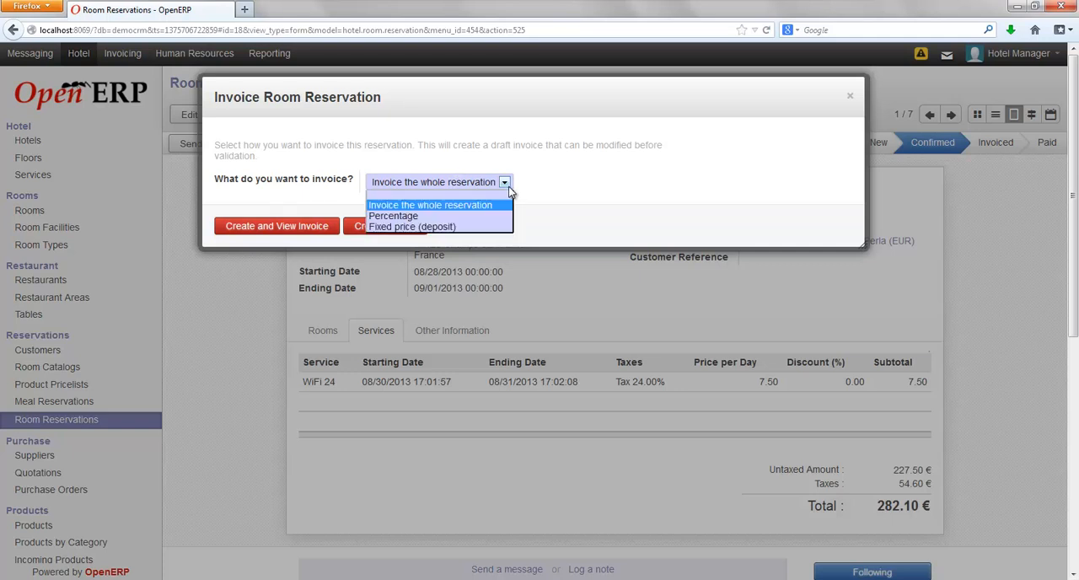
pyautogui.click(566, 203)
pyautogui.click(257, 229)
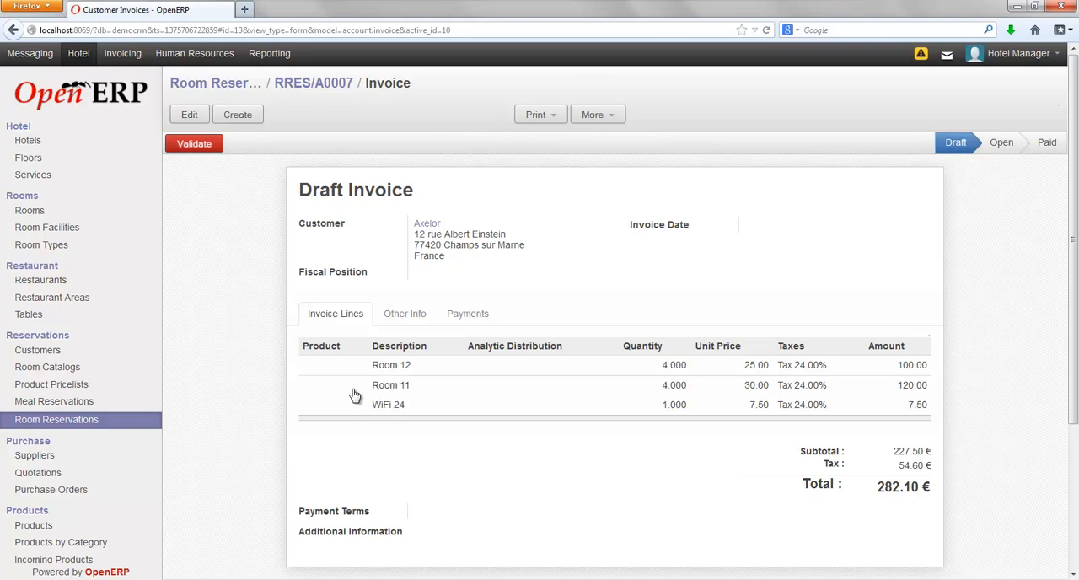
pyautogui.click(193, 144)
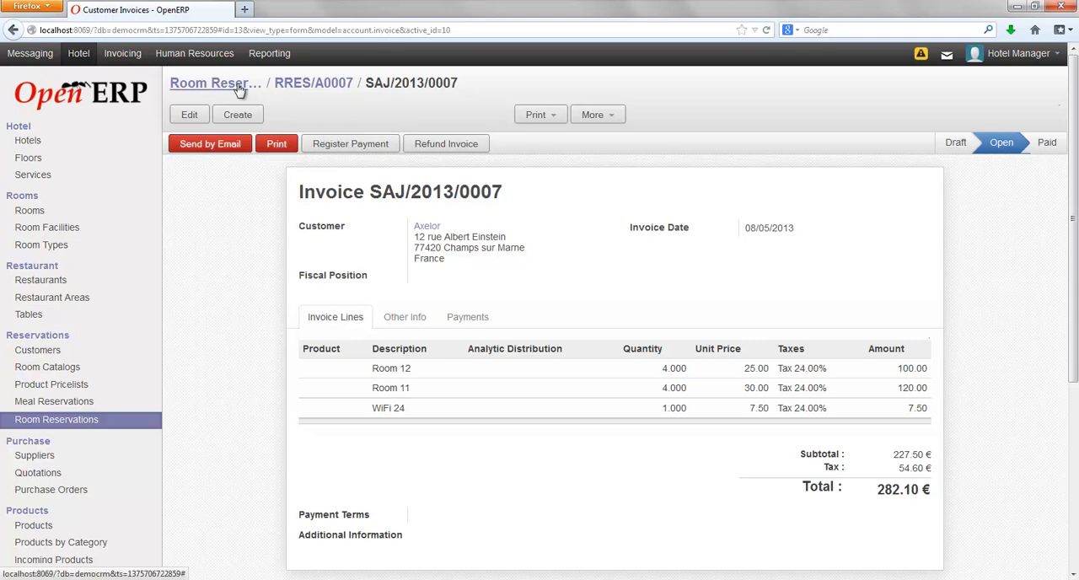
# Register the full payment of the Axelor invoice with Cash (EUR) as the payment method.
pyautogui.click(329, 145)
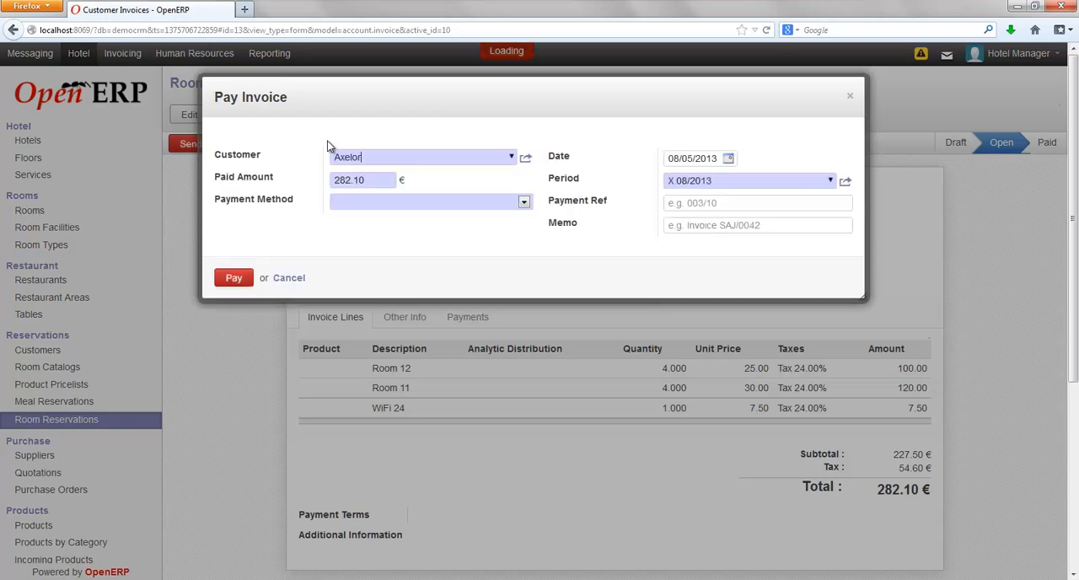
pyautogui.click(525, 204)
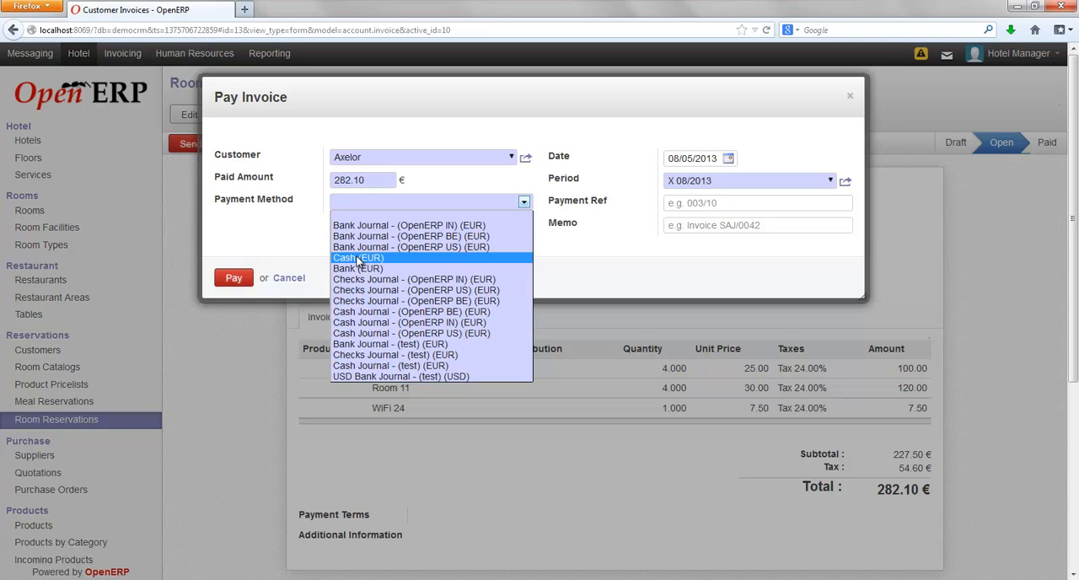
pyautogui.click(357, 258)
pyautogui.click(231, 279)
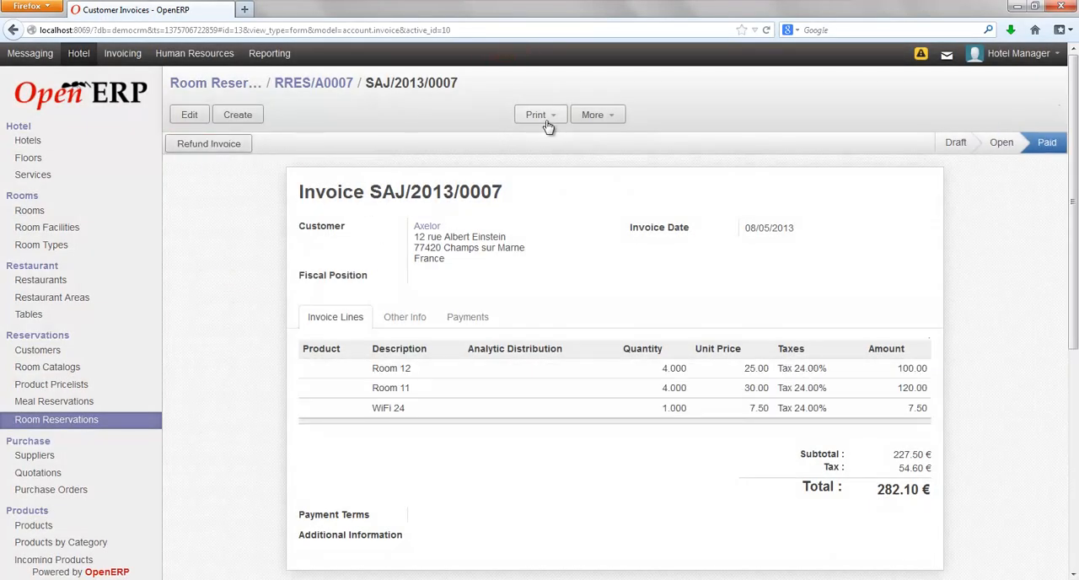
# Return to the room reservations overview, open the paid Axelor reservation, and view its linked invoice.
pyautogui.click(194, 85)
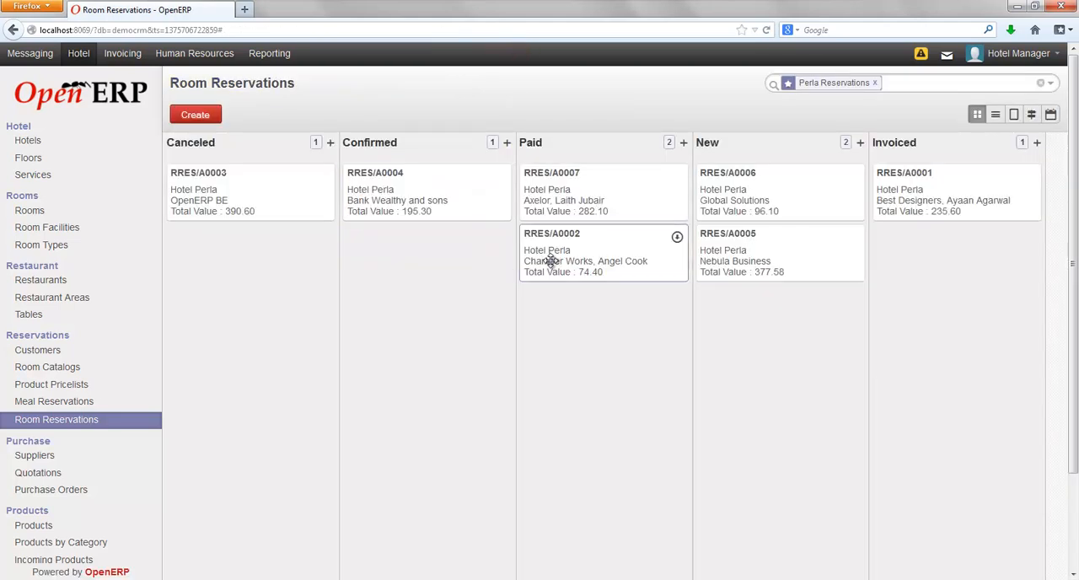
pyautogui.click(549, 203)
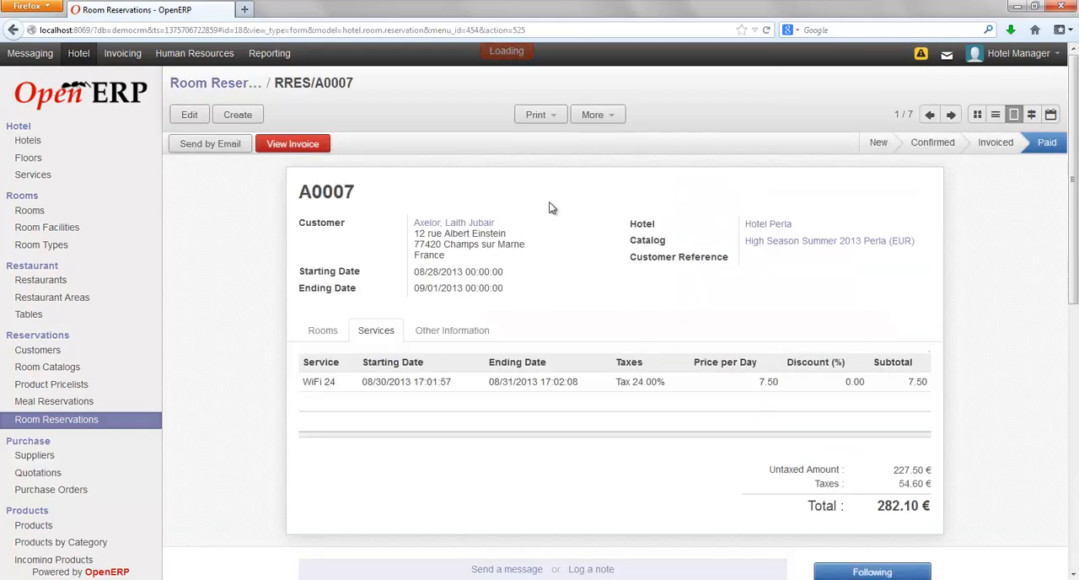
pyautogui.click(296, 146)
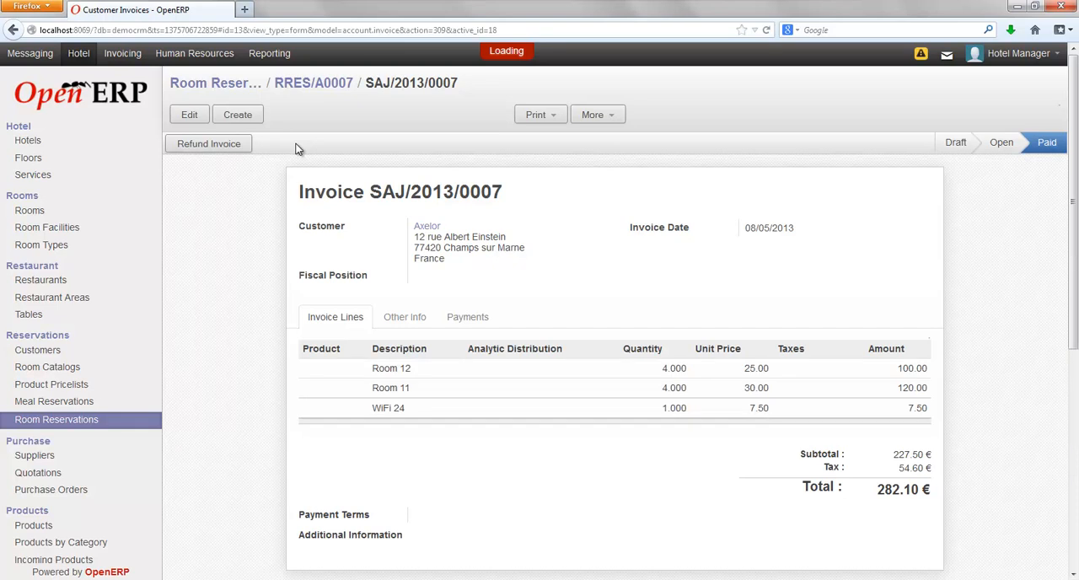
# Create a new meal reservation with reference number M0007 and select Axelor's contact person as the customer.
pyautogui.click(57, 407)
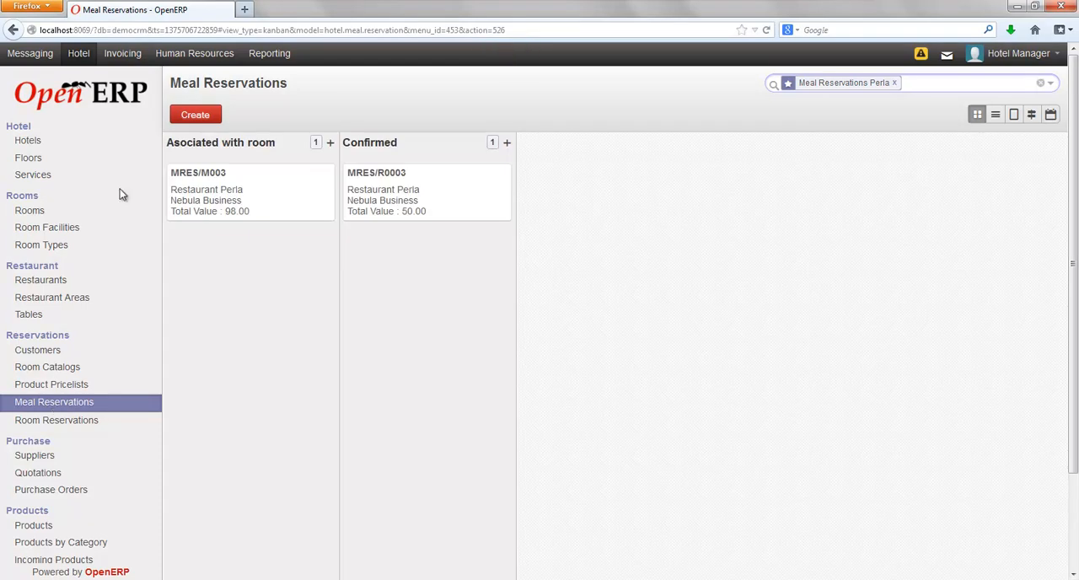
pyautogui.click(195, 114)
pyautogui.write('M0007')
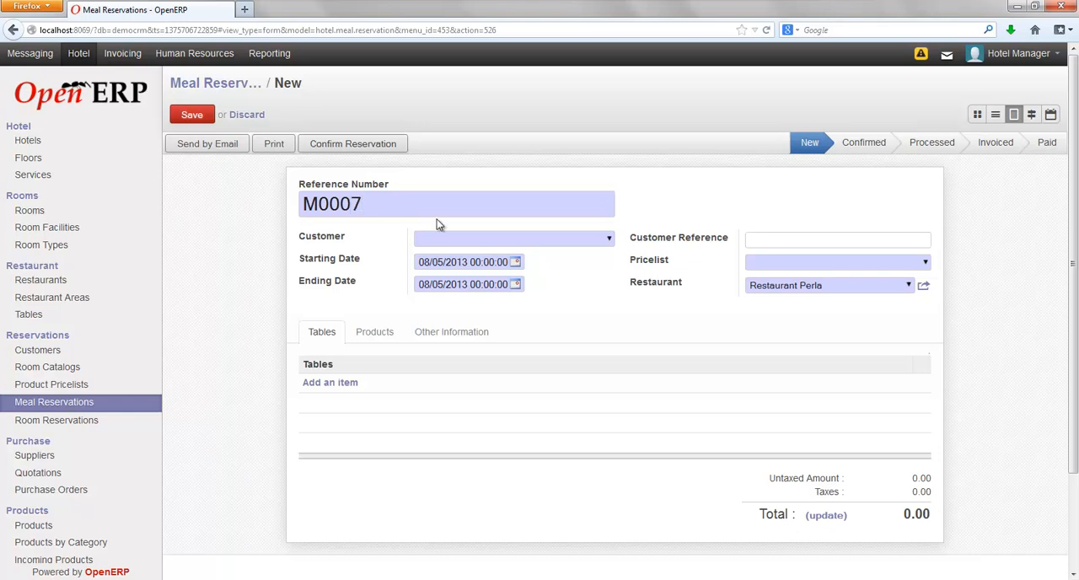
pyautogui.write('Axe')
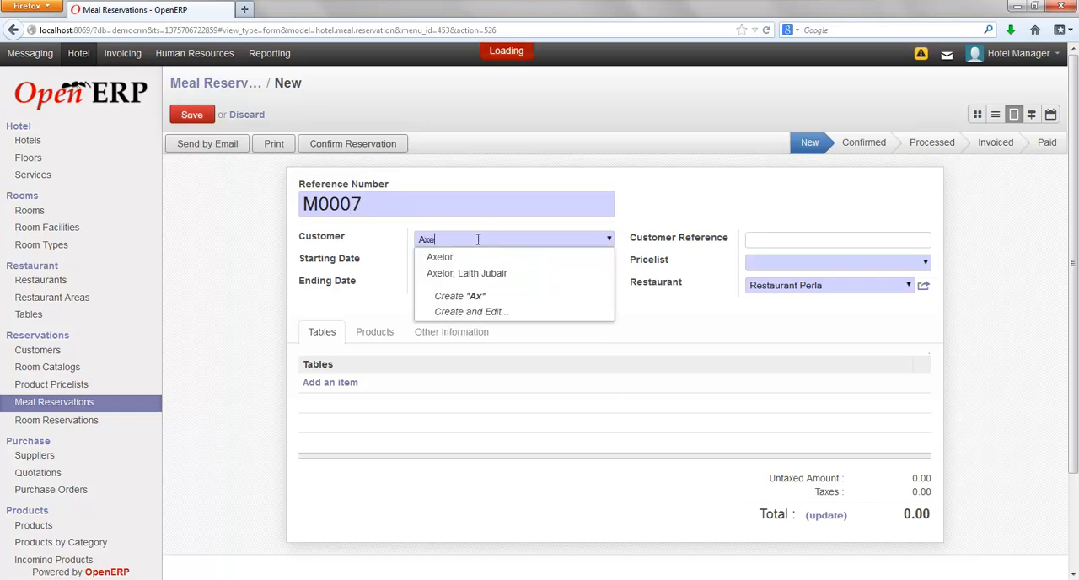
pyautogui.click(453, 275)
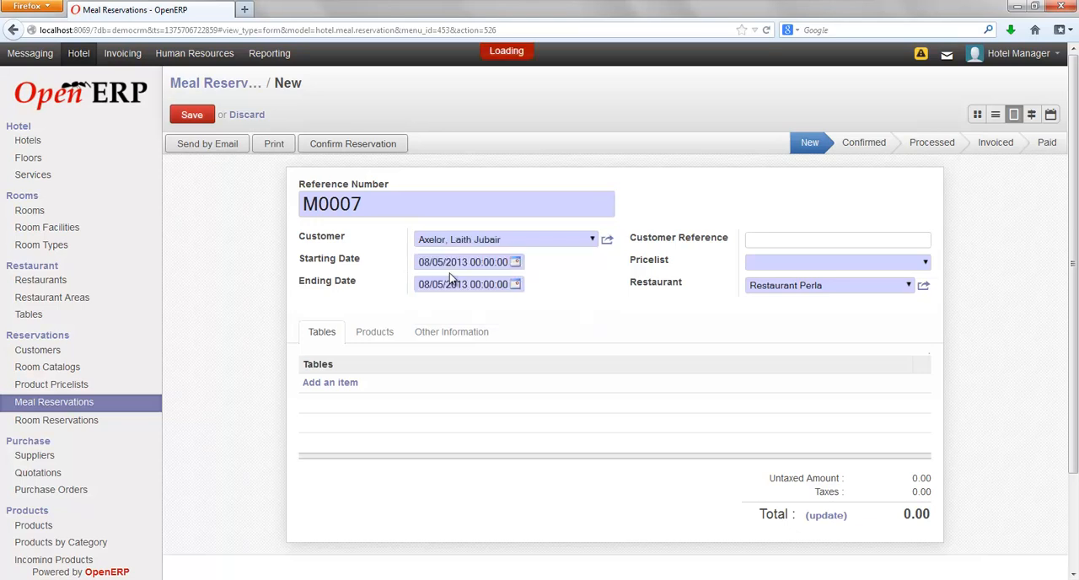
# Set the meal reservation's starting date to 08/29/2013 at 20:00.
pyautogui.click(516, 264)
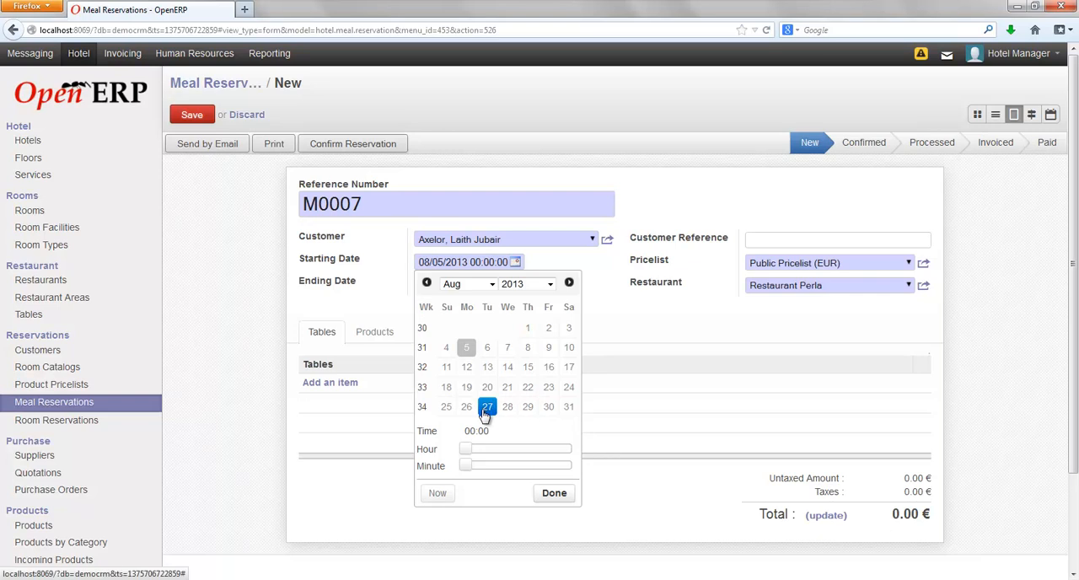
pyautogui.click(528, 407)
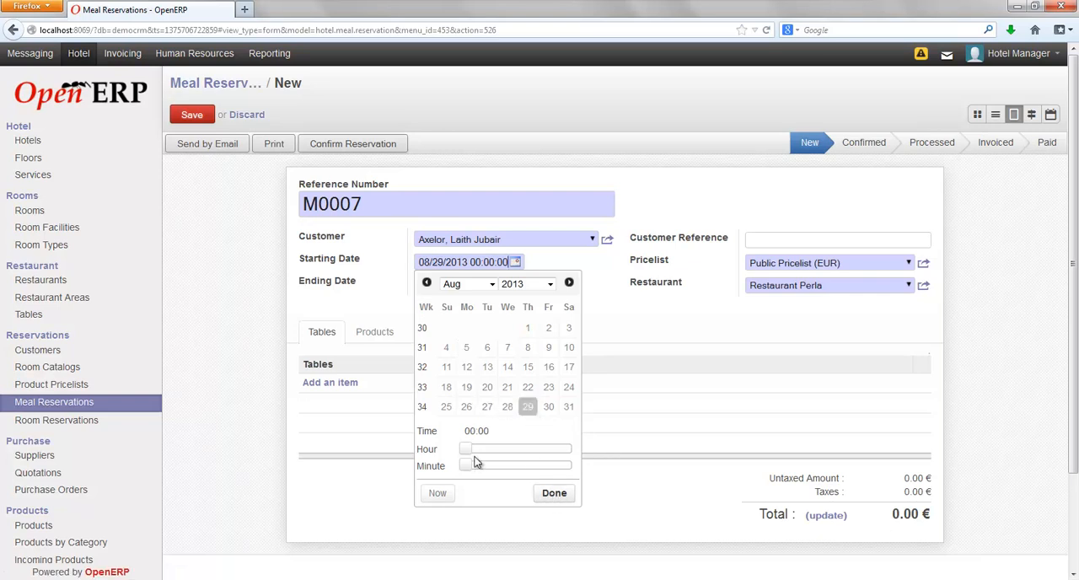
pyautogui.moveTo(479, 453); pyautogui.dragTo(559, 454)
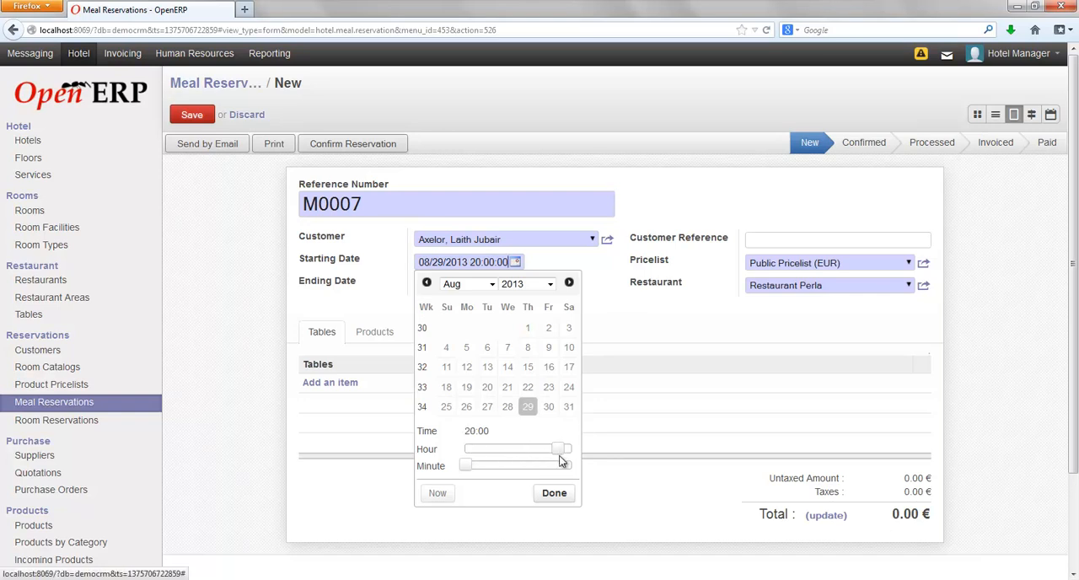
pyautogui.click(554, 493)
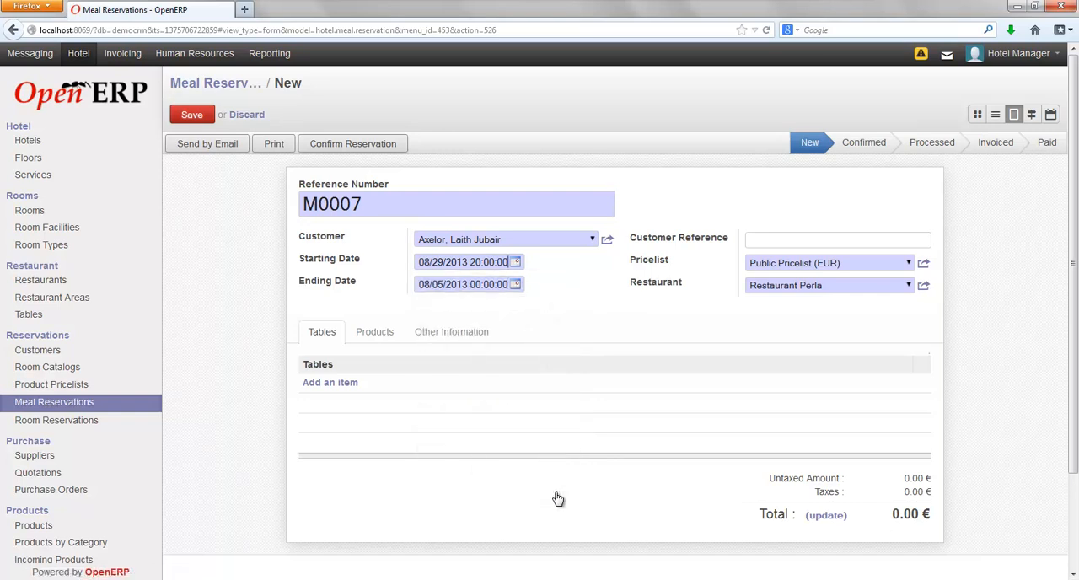
# Set the meal reservation's ending date to 08/29/2013 at 21:00.
pyautogui.click(516, 286)
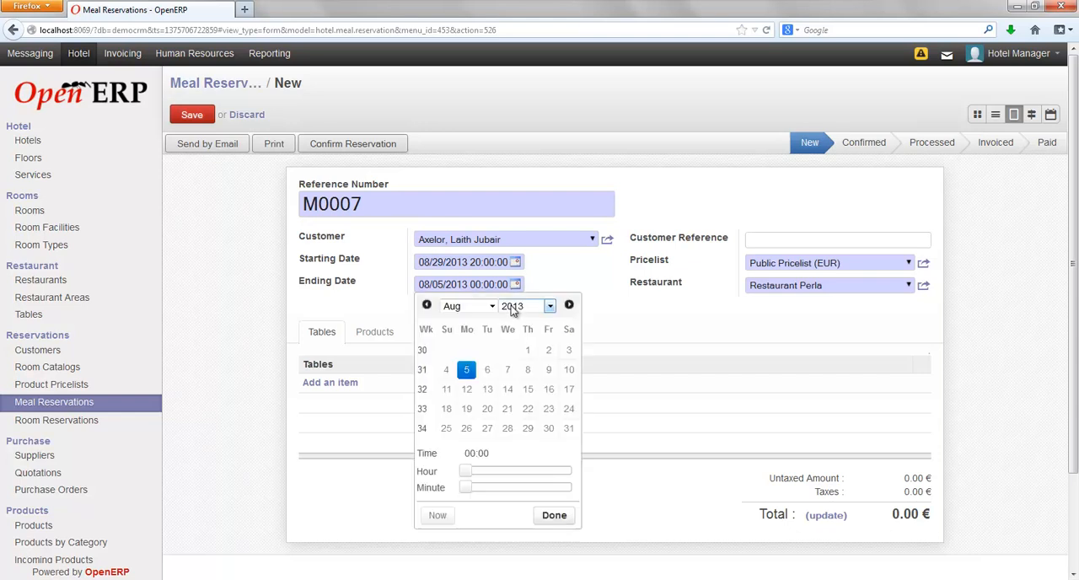
pyautogui.click(536, 432)
pyautogui.moveTo(468, 471); pyautogui.dragTo(566, 489)
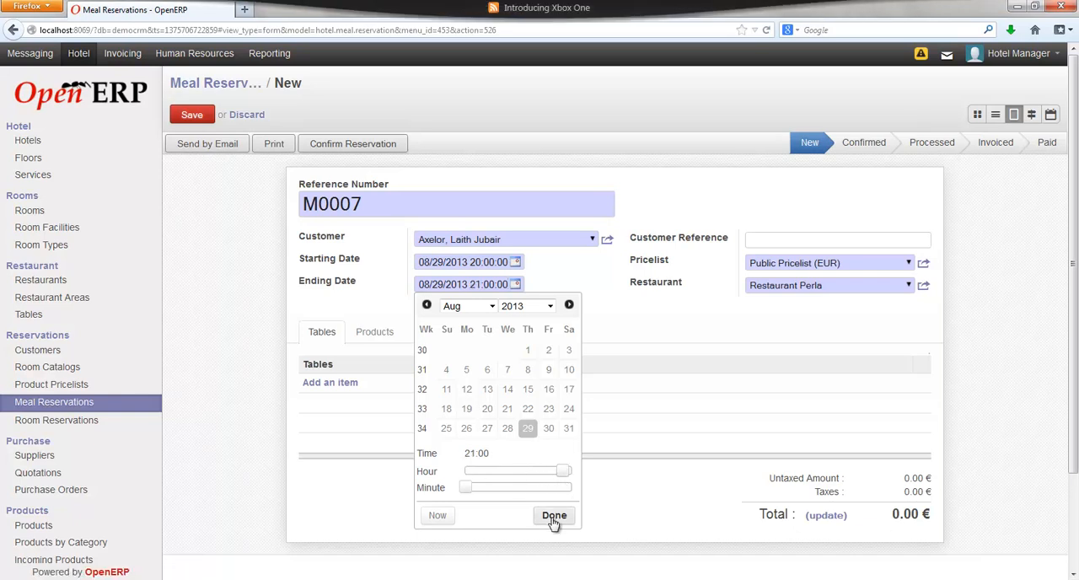
pyautogui.click(556, 518)
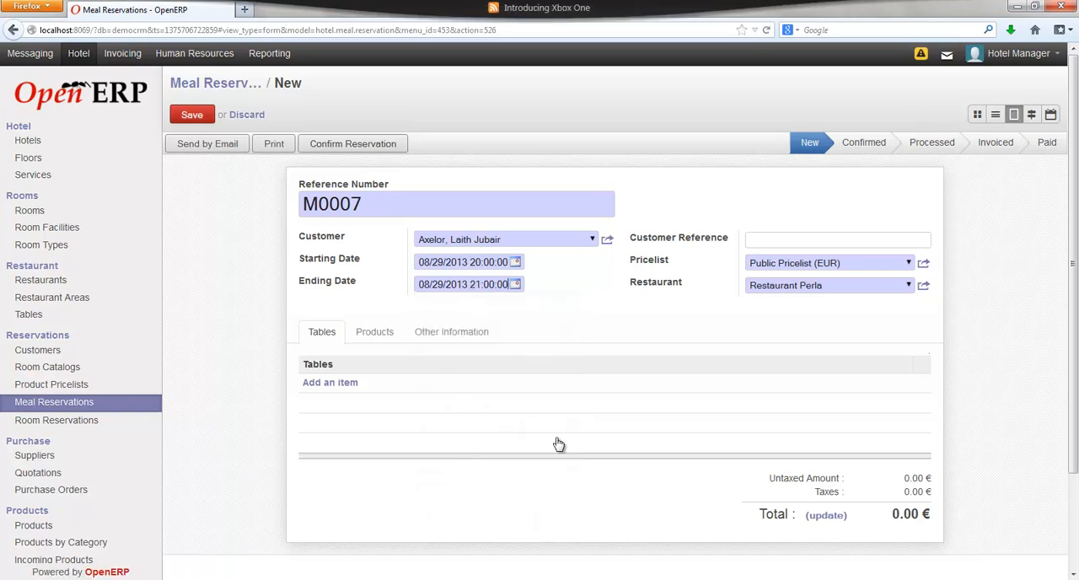
# Add Table 03 to the meal reservation's tables.
pyautogui.click(328, 383)
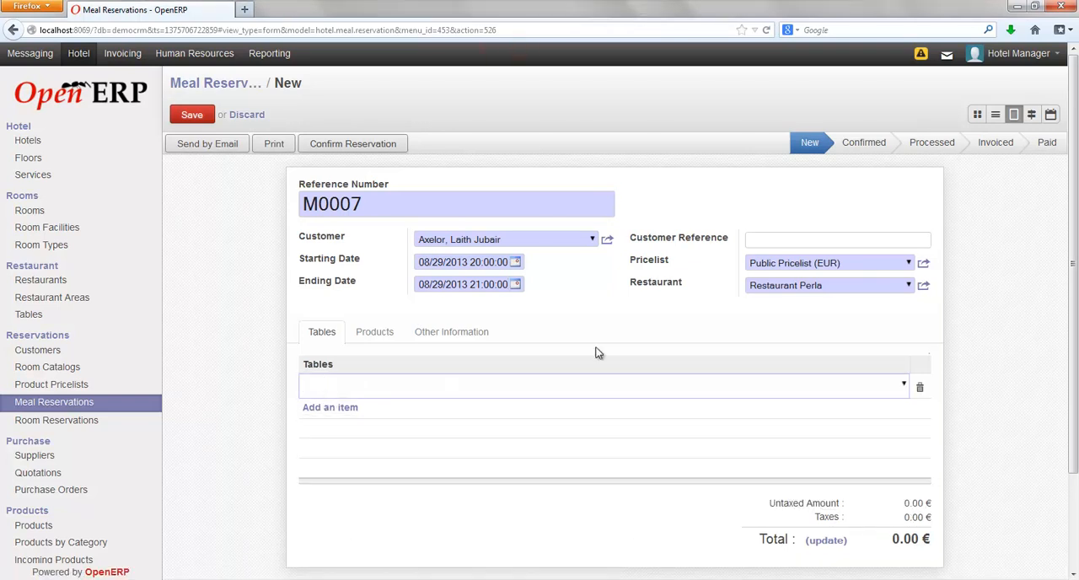
pyautogui.write('t')
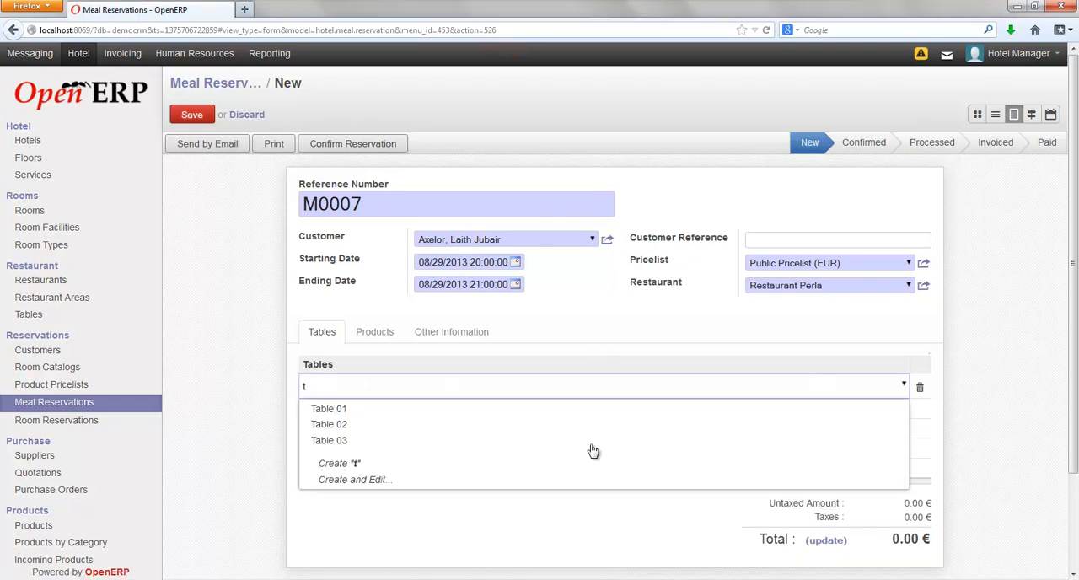
pyautogui.click(406, 441)
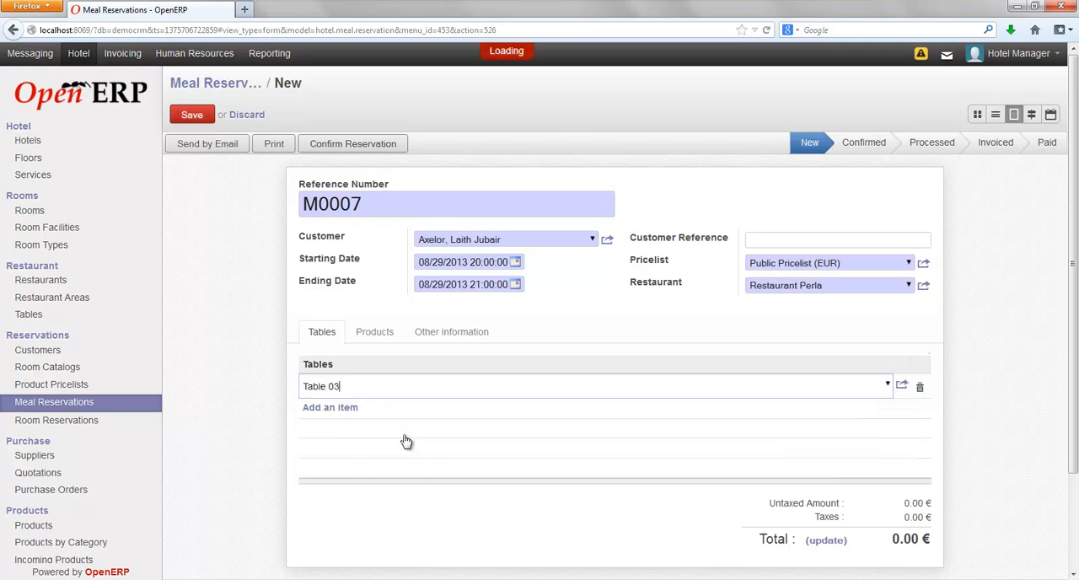
# Add Pizza to the meal reservation's products, keeping the default quantity of 1.000.
pyautogui.click(374, 340)
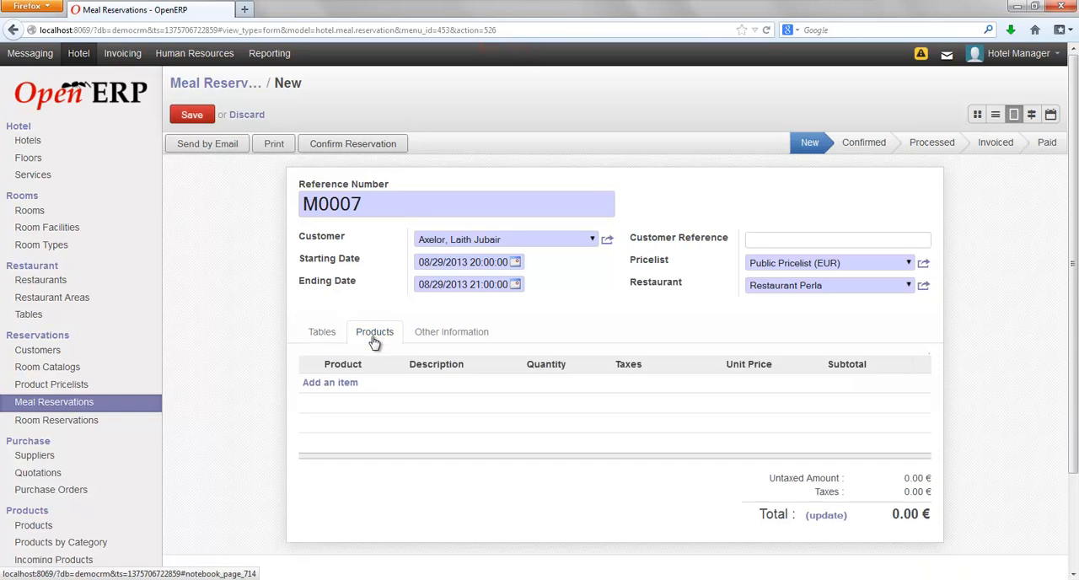
pyautogui.click(330, 392)
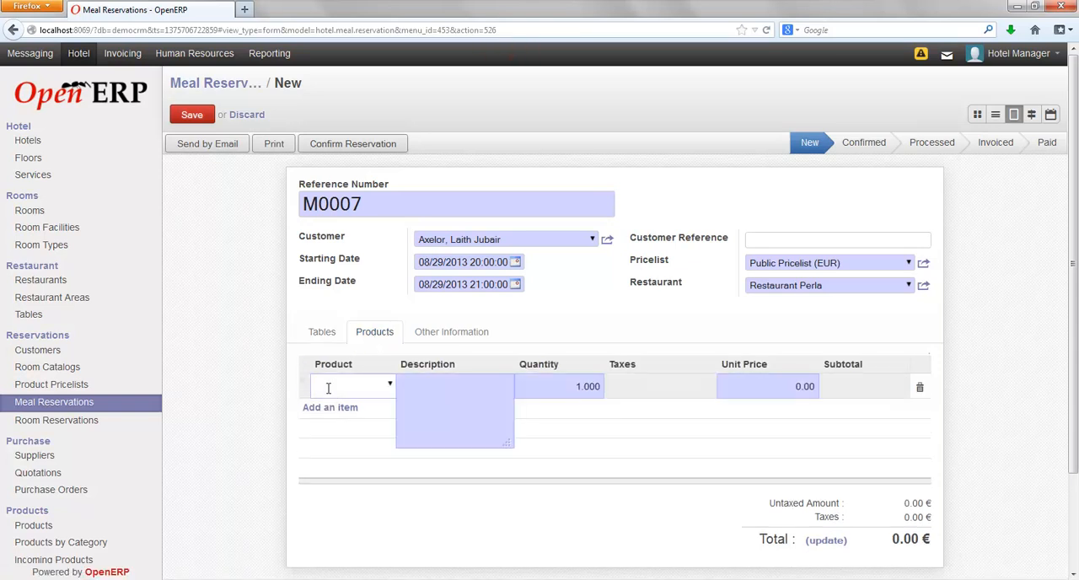
pyautogui.write('Pizz')
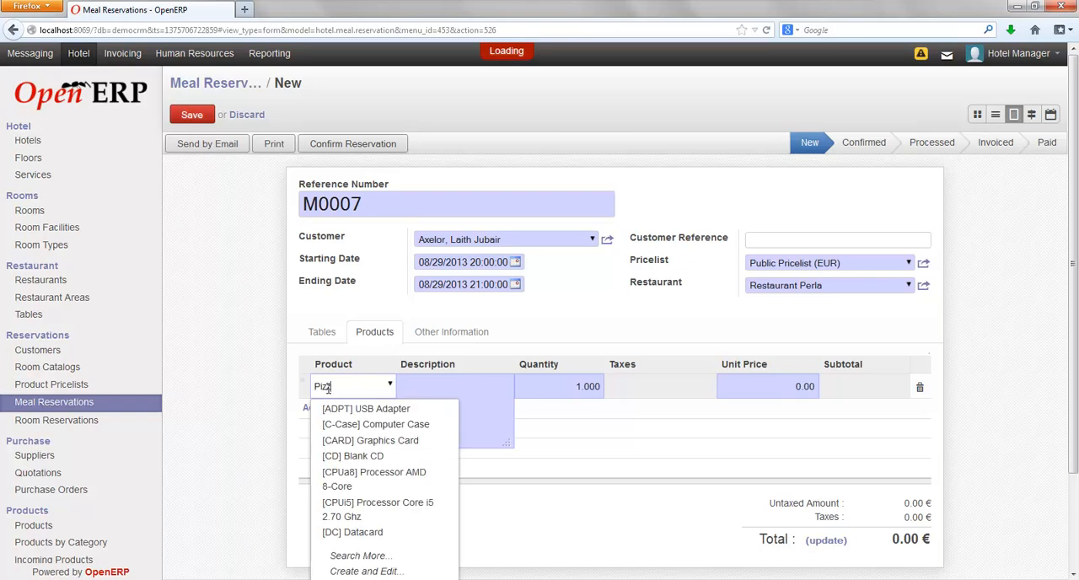
pyautogui.click(332, 413)
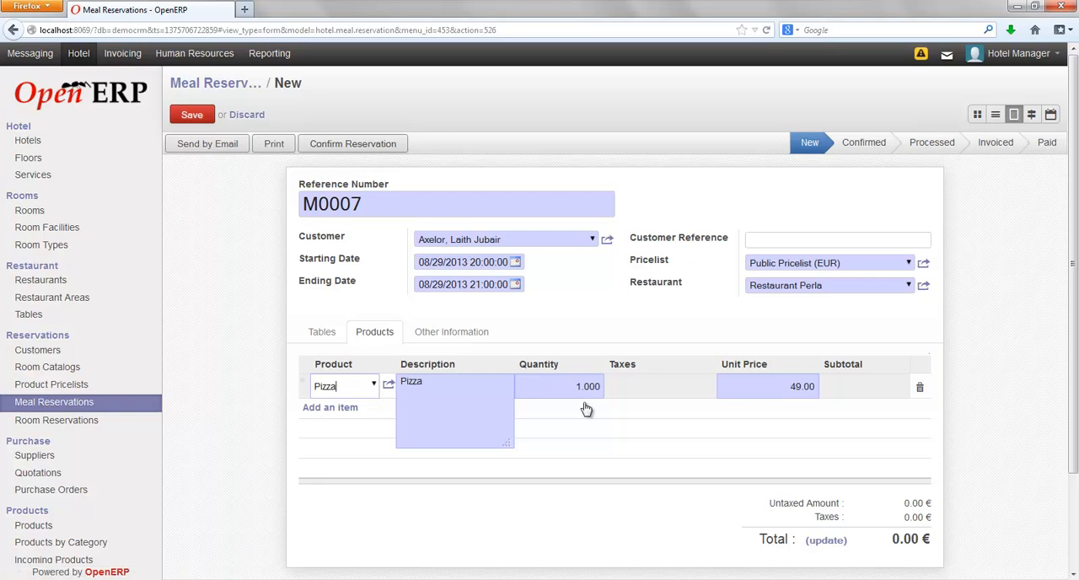
pyautogui.click(534, 495)
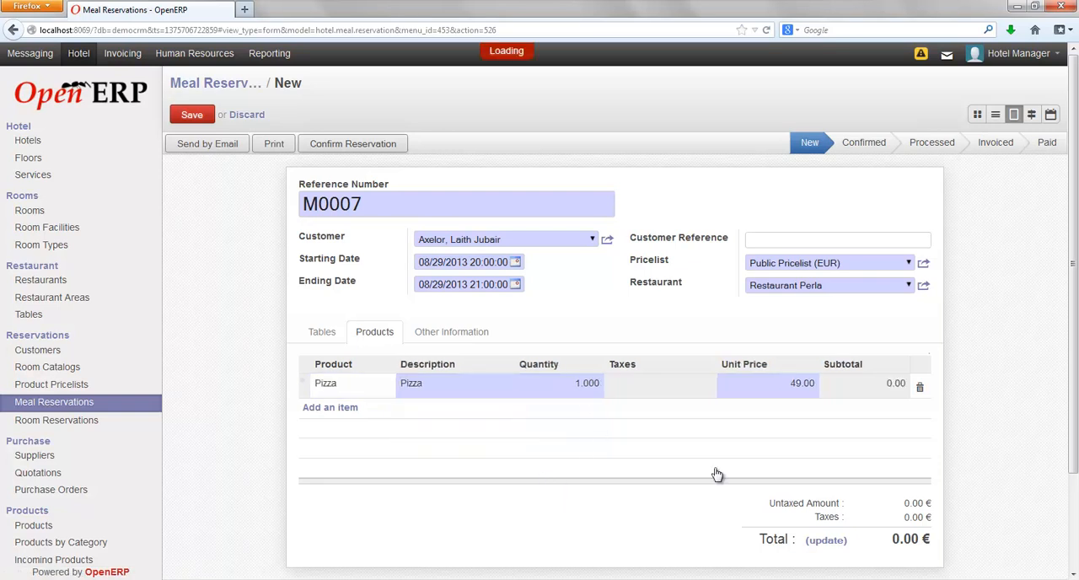
# Save the meal reservation with its total updated and confirm it.
pyautogui.click(828, 541)
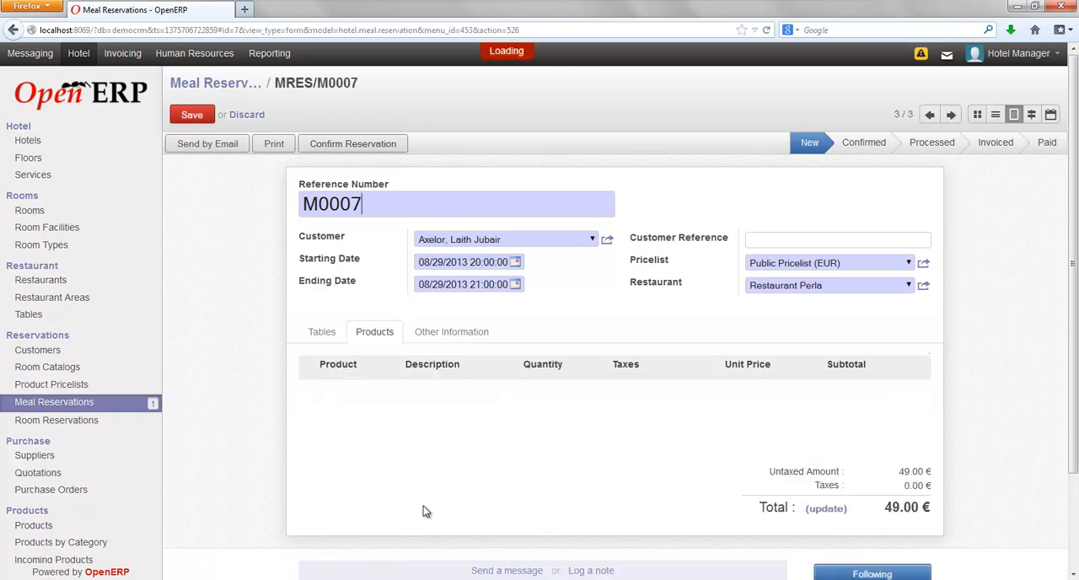
pyautogui.click(192, 116)
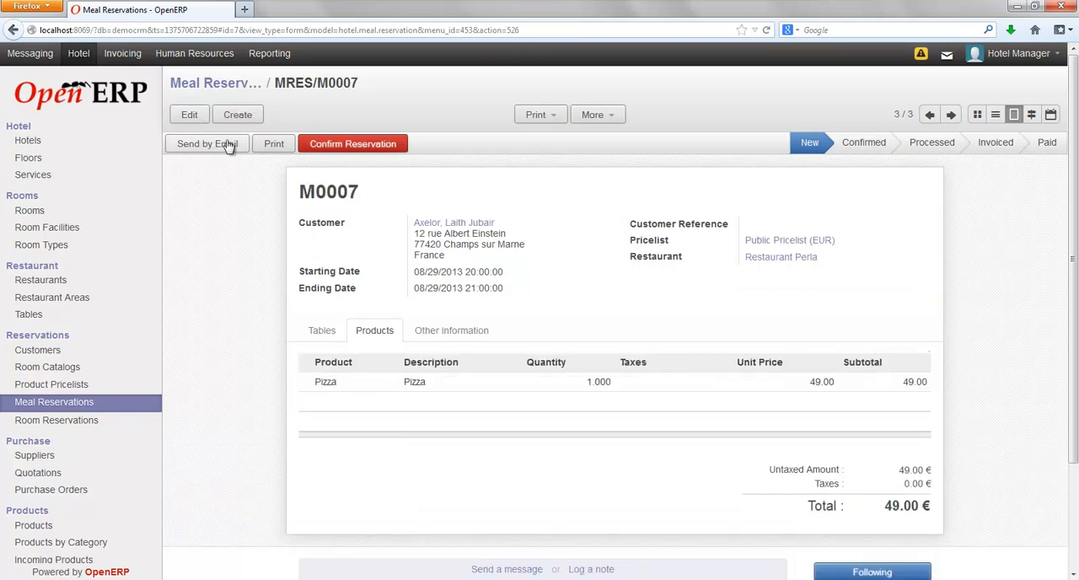
pyautogui.click(353, 148)
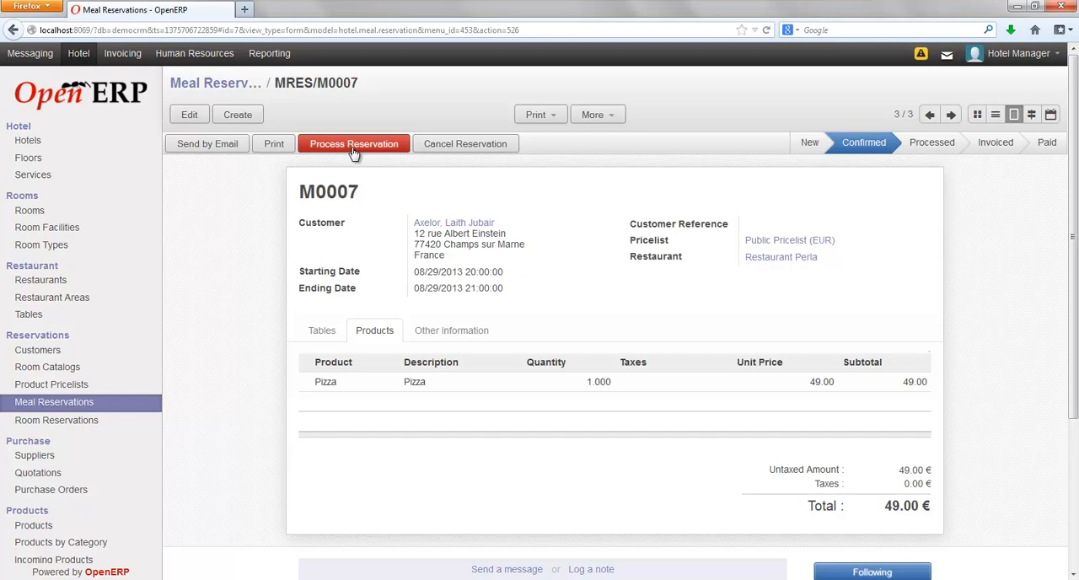
# Add Water to the confirmed meal reservation's products, keeping the default quantity of 1.000, and save the reservation.
pyautogui.click(188, 114)
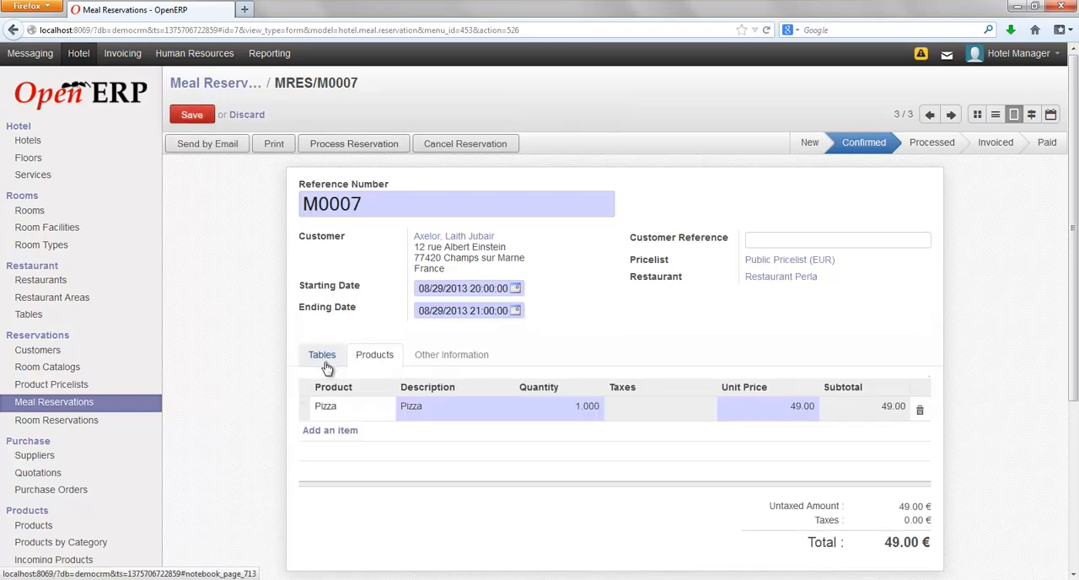
pyautogui.click(335, 435)
pyautogui.write('Wat')
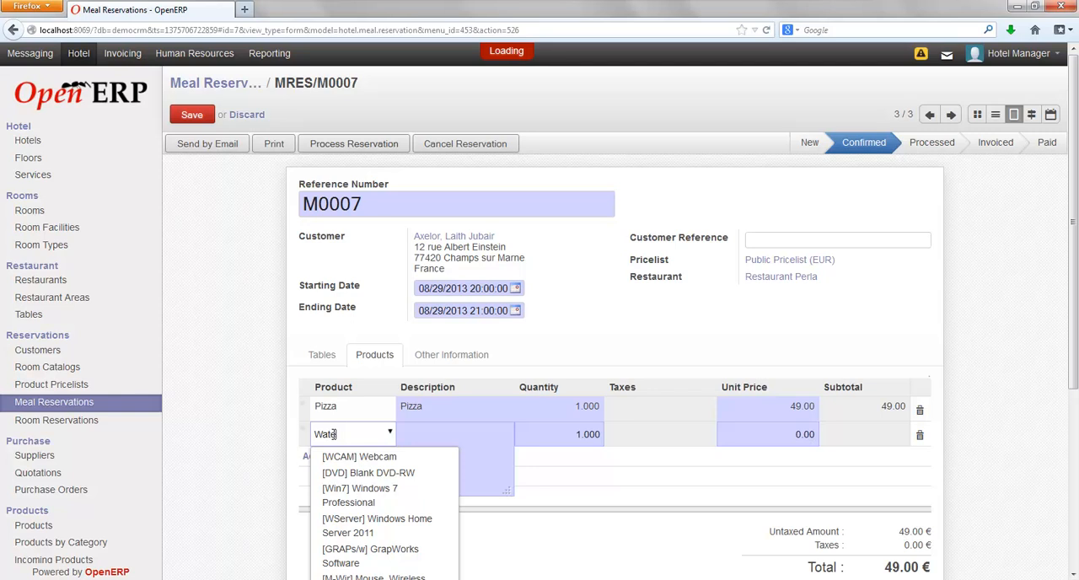
pyautogui.write('e')
pyautogui.click(330, 465)
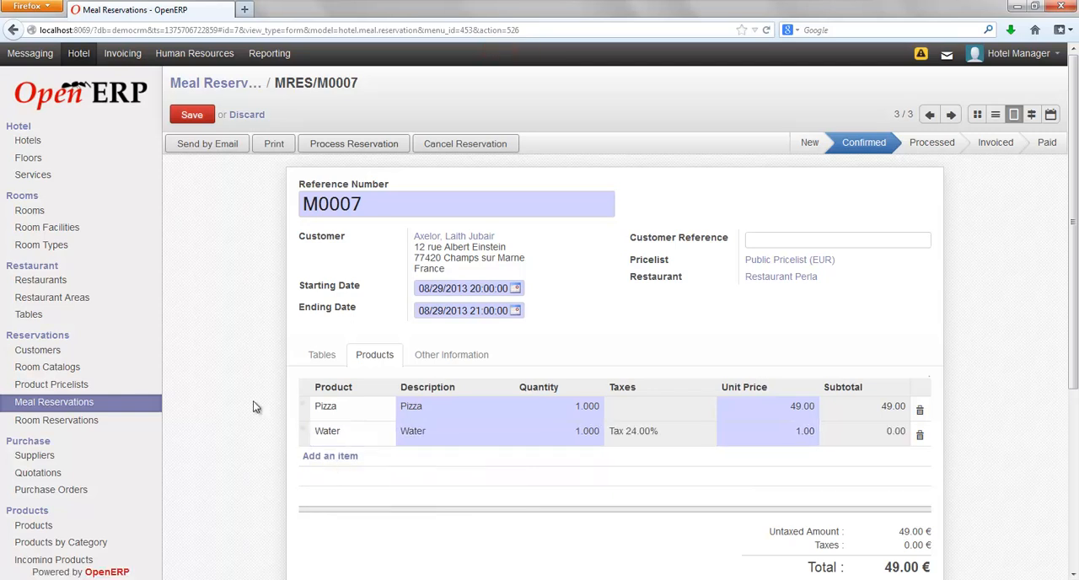
pyautogui.click(203, 116)
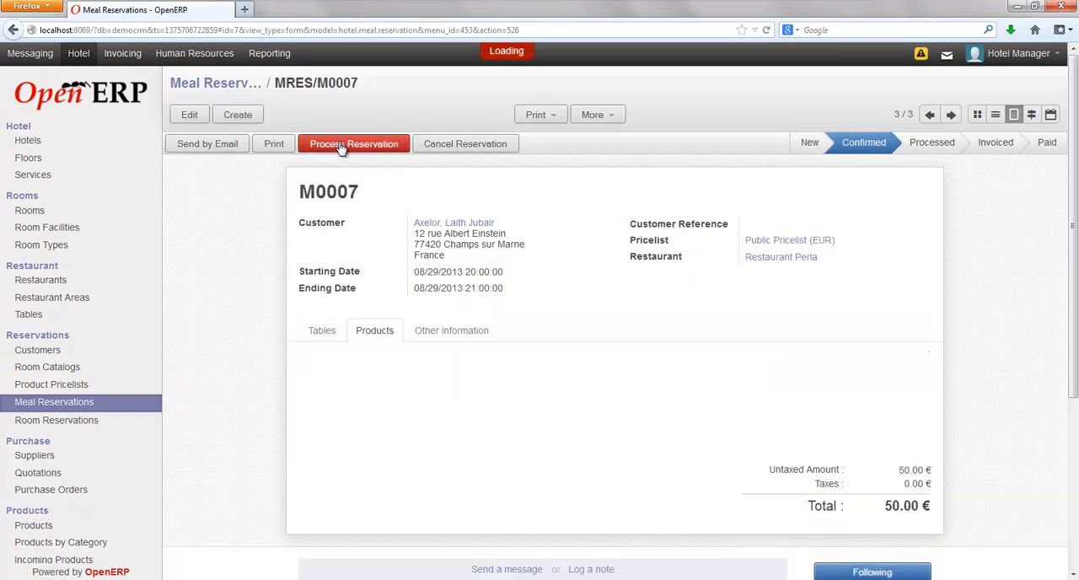
# Process the meal reservation and look at its invoice creation dialog, leaving it without creating an invoice.
pyautogui.click(341, 143)
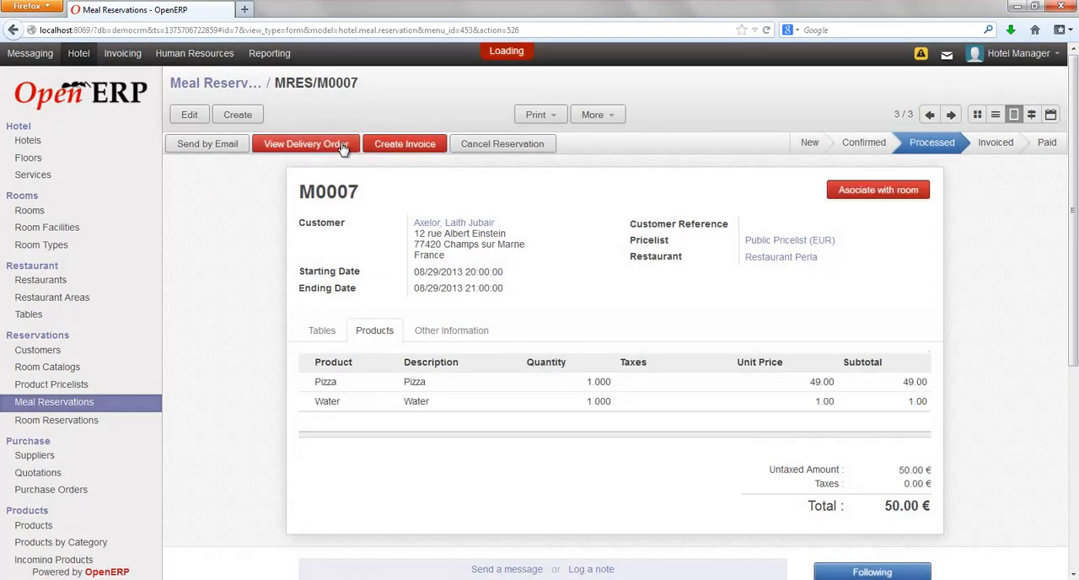
pyautogui.click(396, 147)
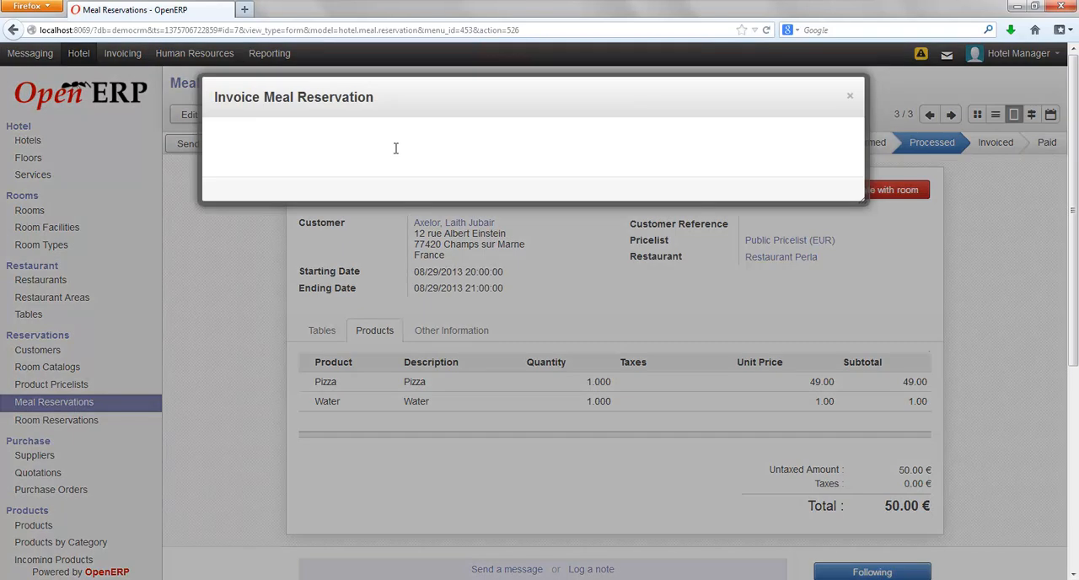
pyautogui.click(464, 216)
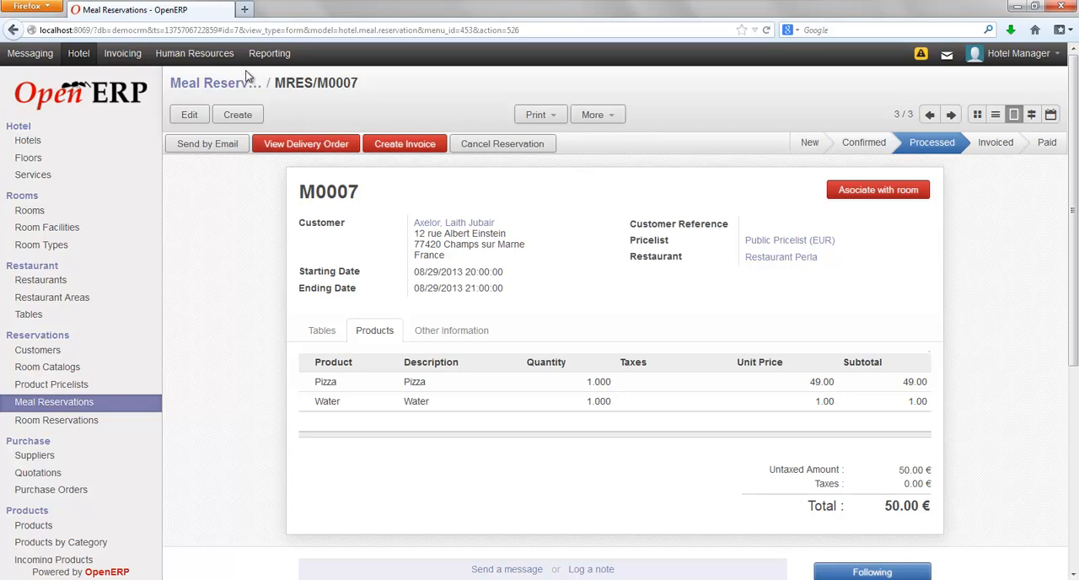
pyautogui.click(124, 64)
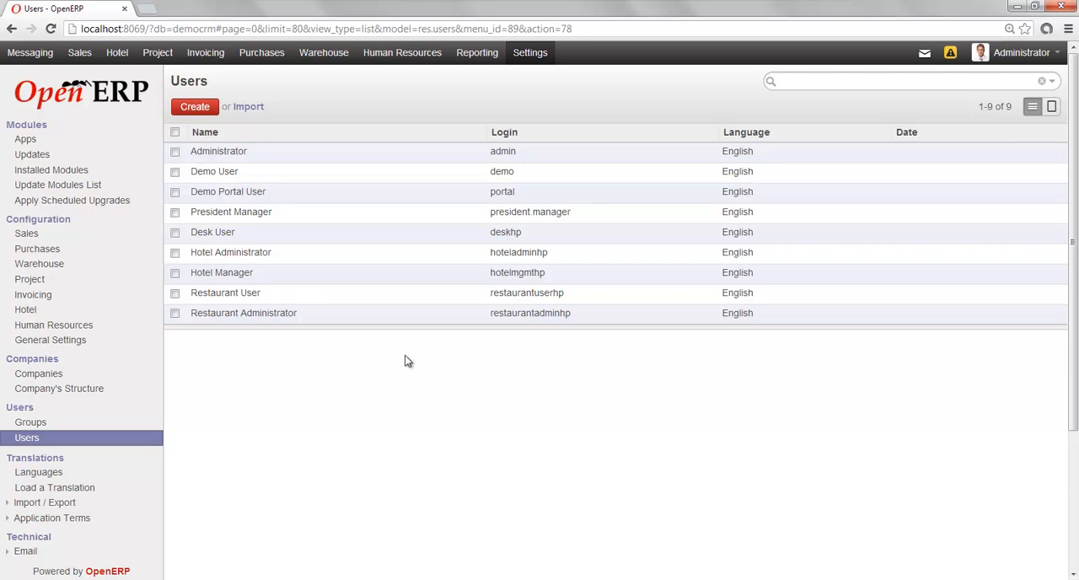
# Examine the Hotel Manager user's access rights down to the Hotel group permissions and return to the users list.
pyautogui.click(211, 280)
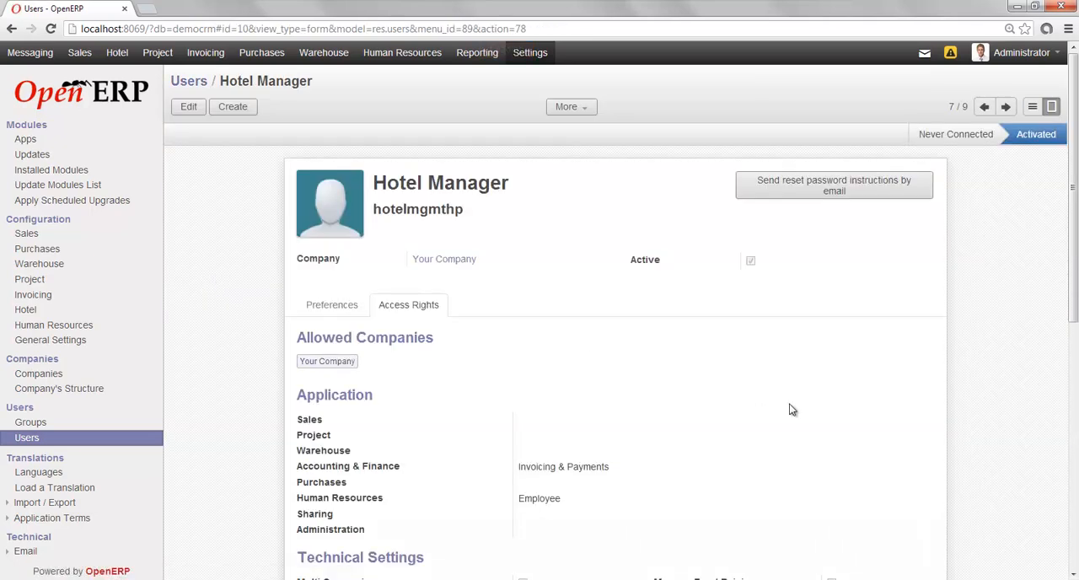
pyautogui.moveTo(1073, 249); pyautogui.dragTo(1074, 403)
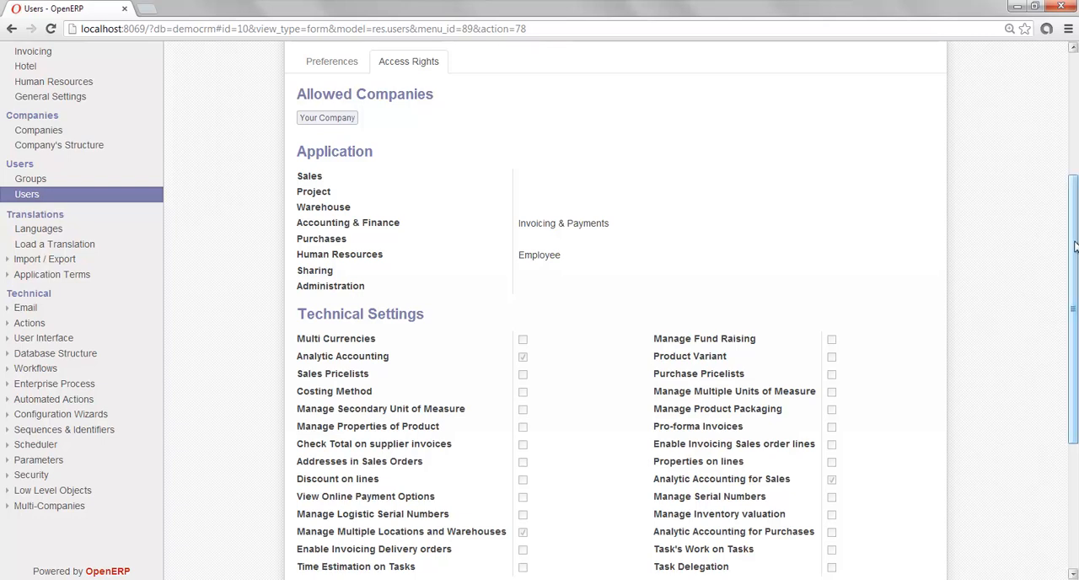
pyautogui.moveTo(1075, 267); pyautogui.dragTo(1076, 391)
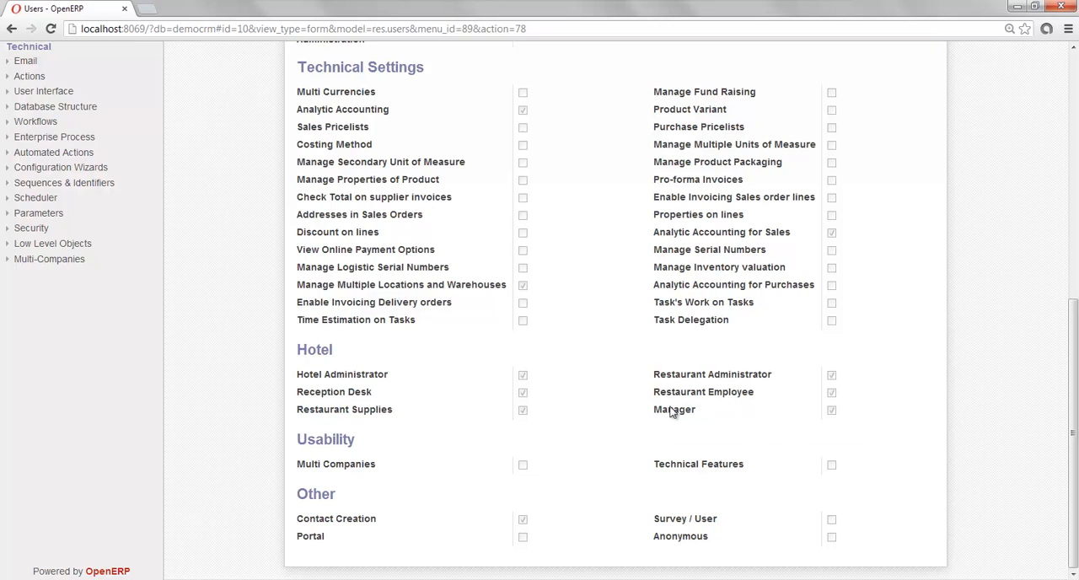
pyautogui.moveTo(423, 381)
pyautogui.moveTo(392, 414)
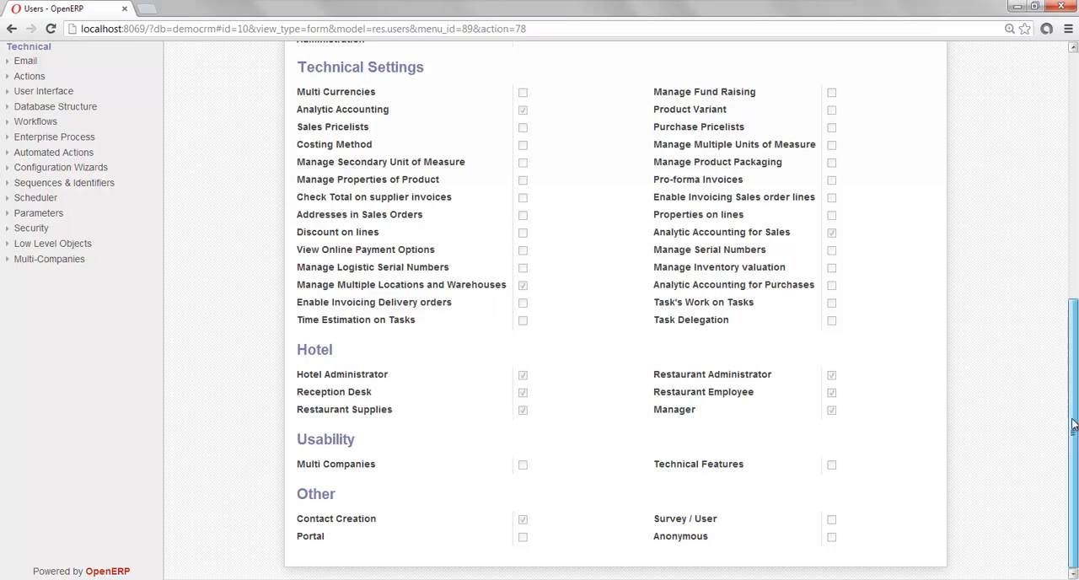
pyautogui.moveTo(1073, 426); pyautogui.dragTo(1025, 139)
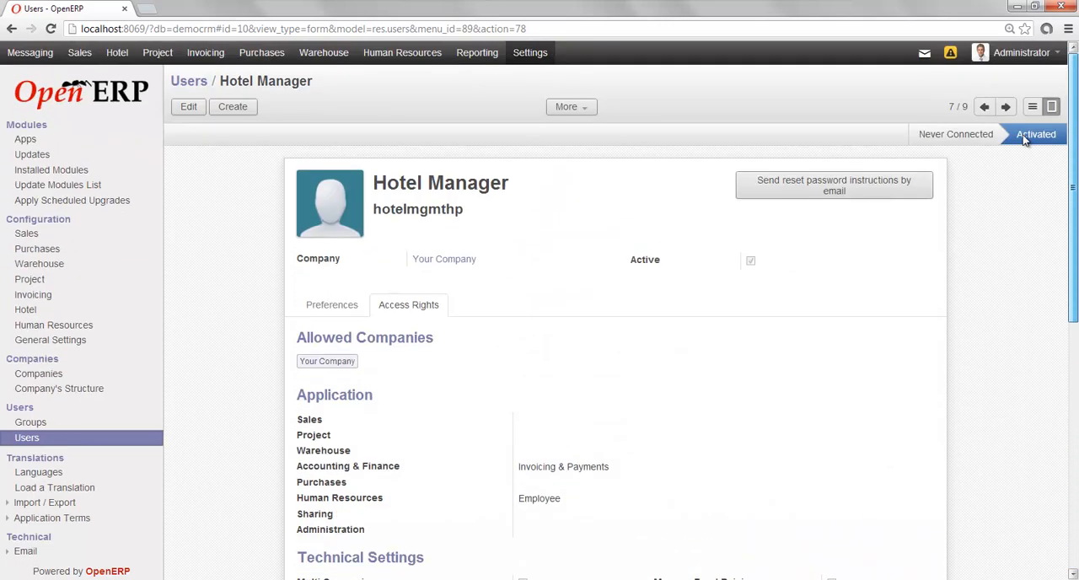
pyautogui.click(190, 82)
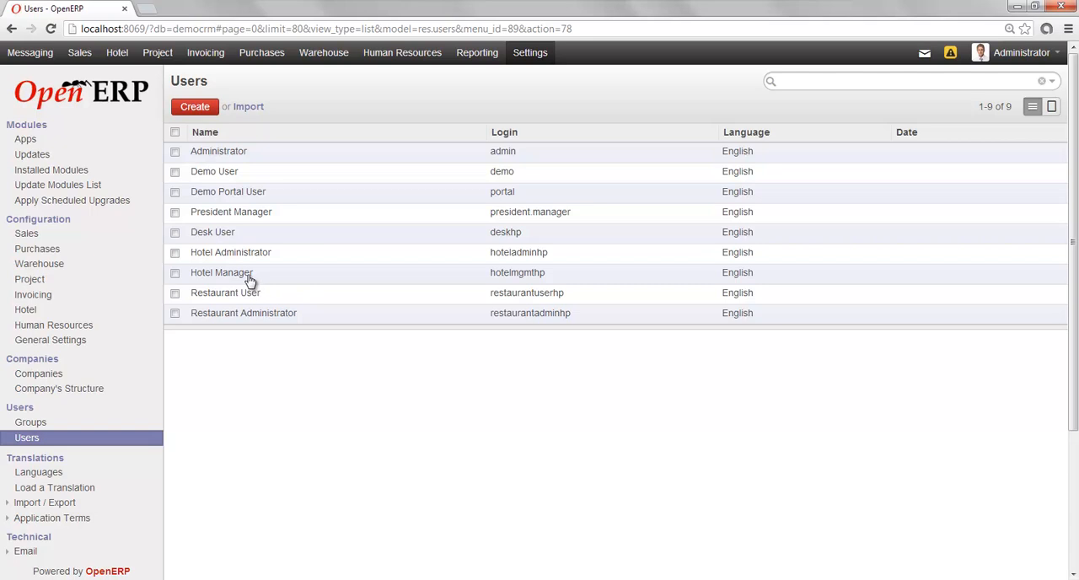